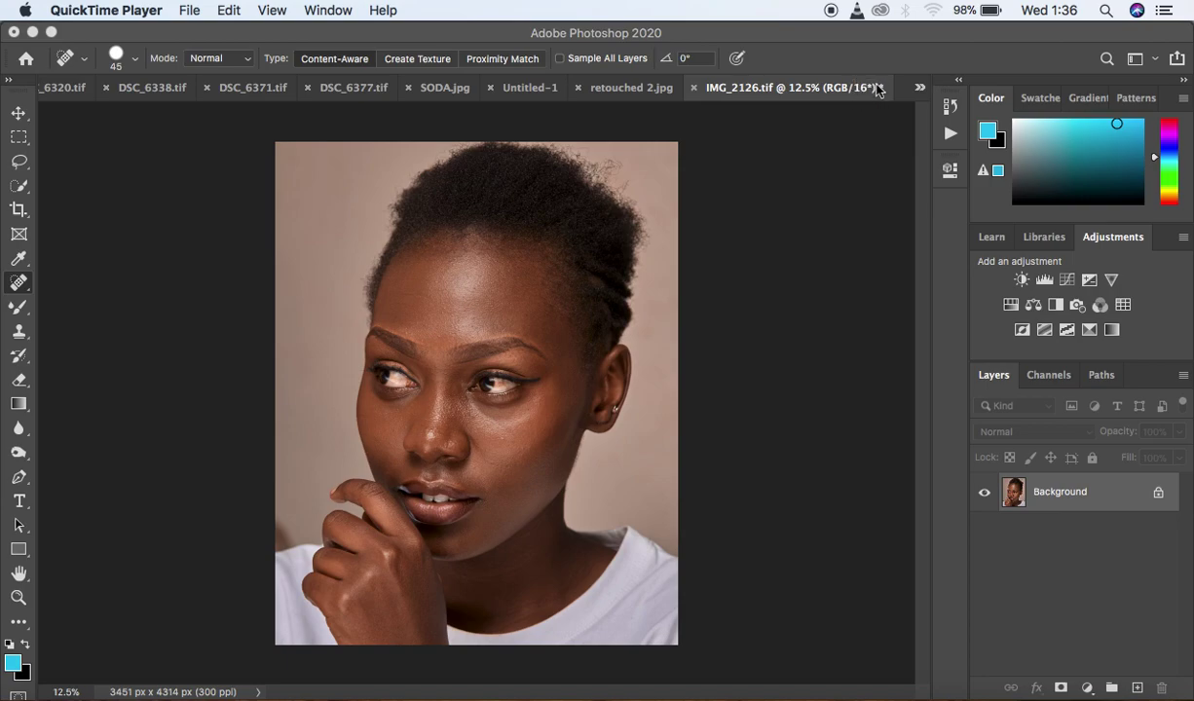
- Duplicate the Background layer twice to make two stacked copies above the original
click(1078, 551)
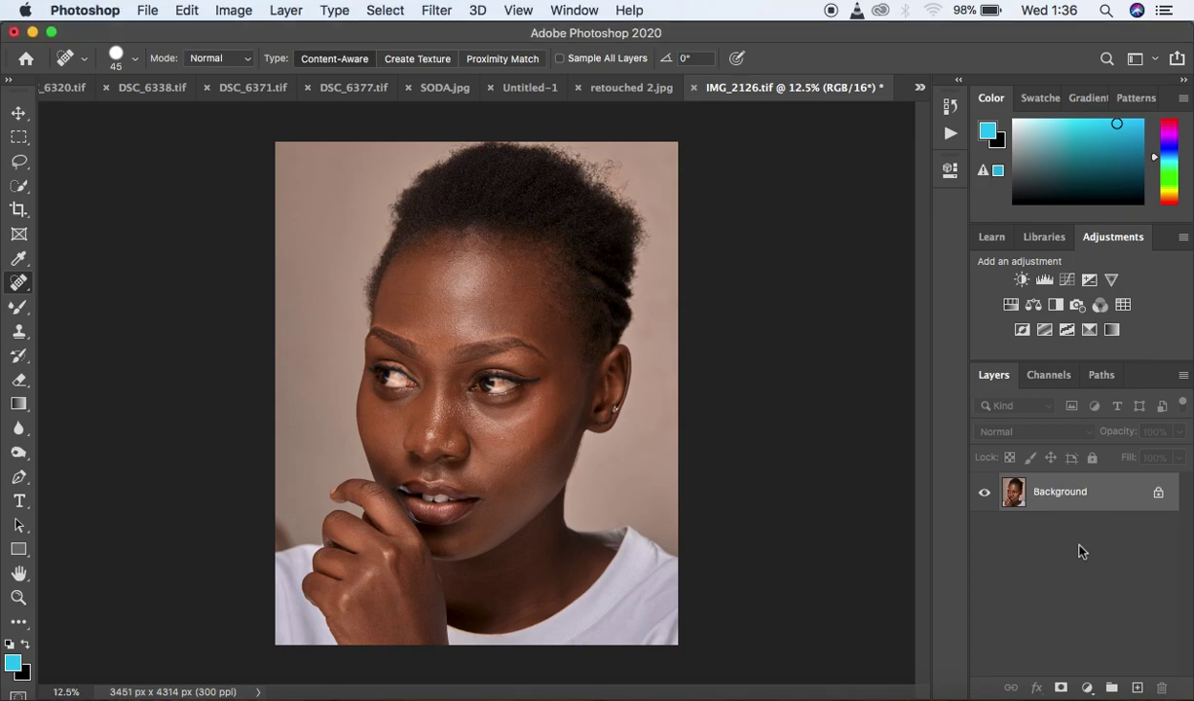
key(super+j)
key(super+j)
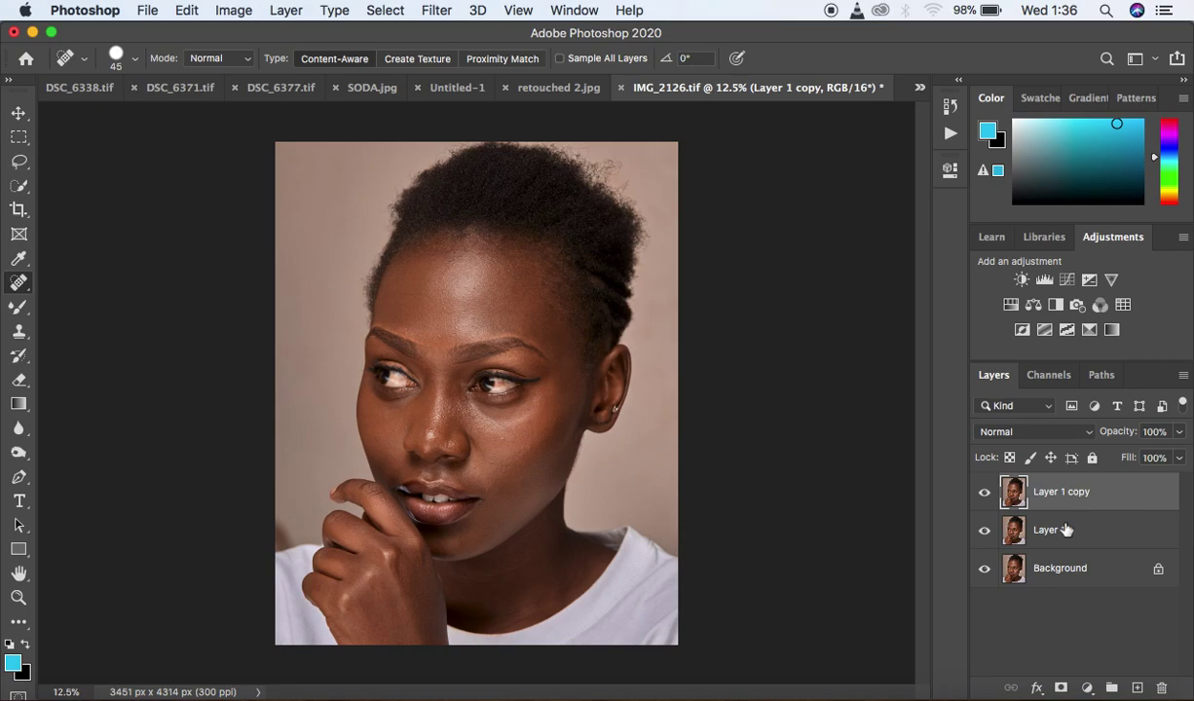
- Rename the lower duplicate layer as LOW and the upper duplicate as HIGH
double_click(1047, 531)
text(LOW)
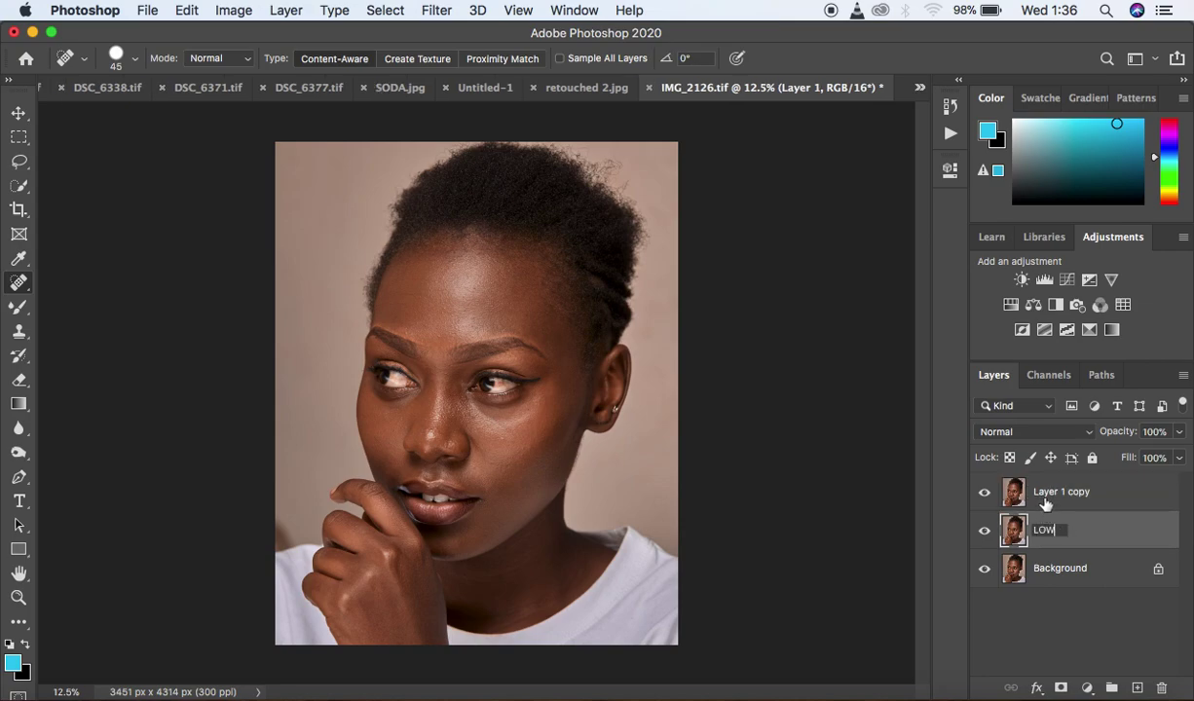
double_click(1047, 491)
text(HIGH)
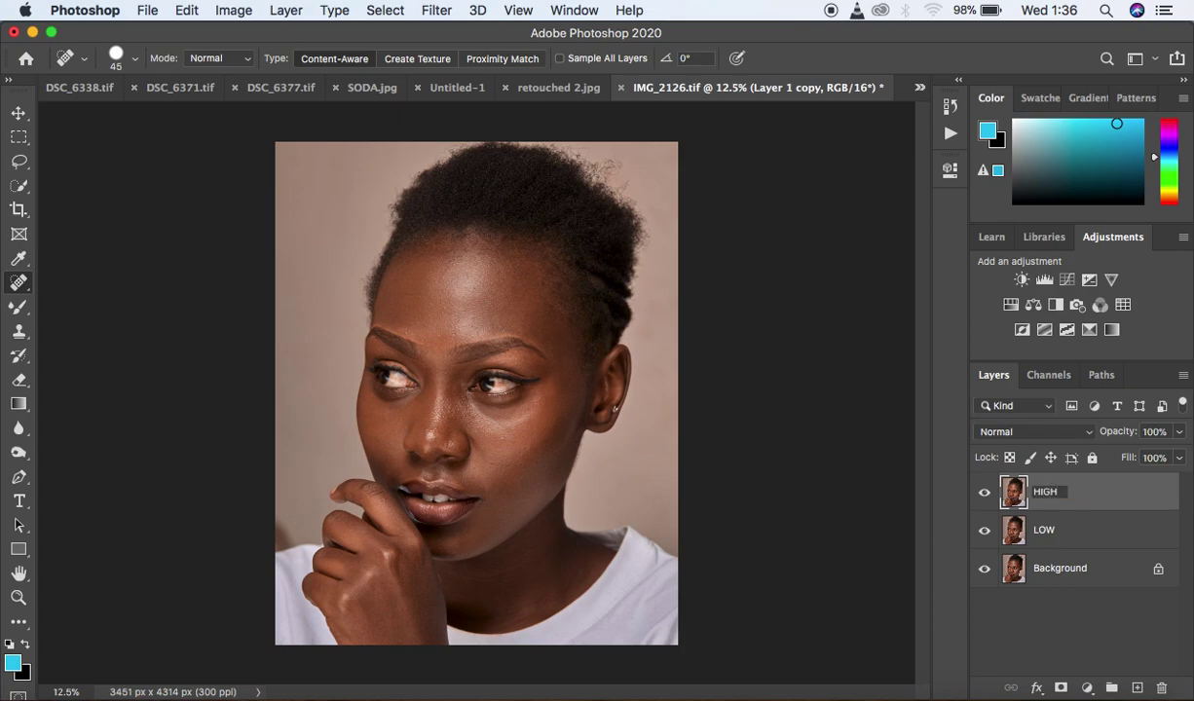
key(Return)
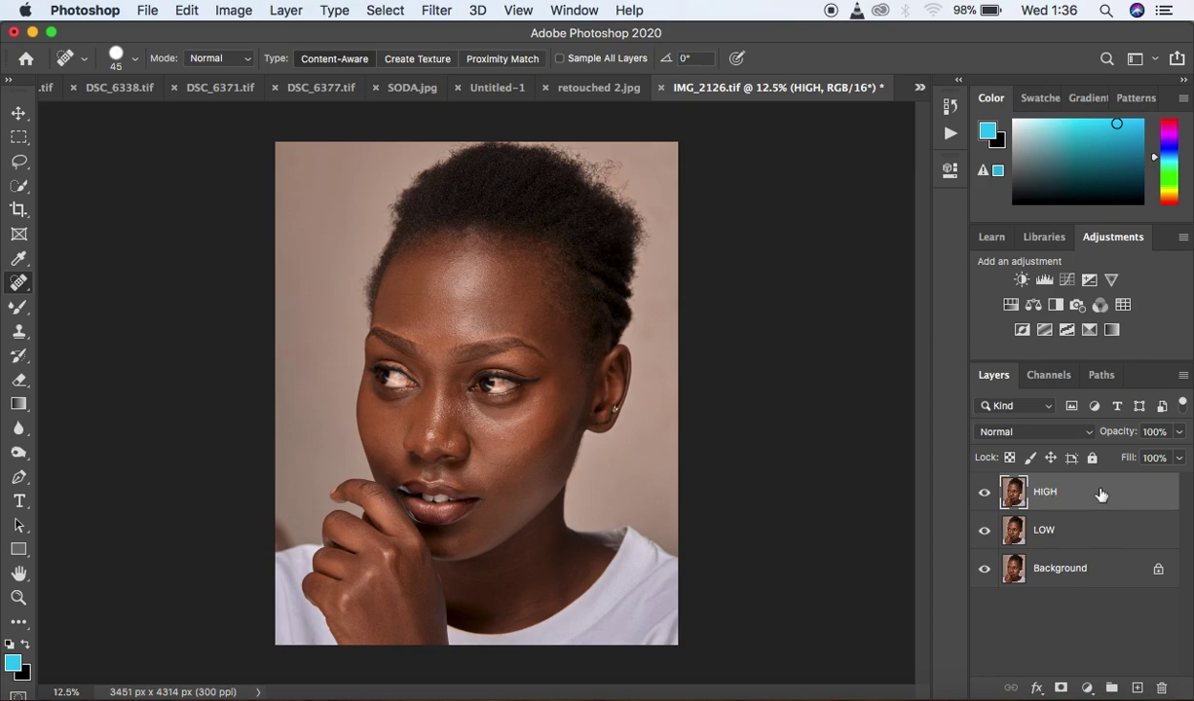
- Hide the HIGH layer and start a Gaussian Blur on the LOW layer
click(983, 492)
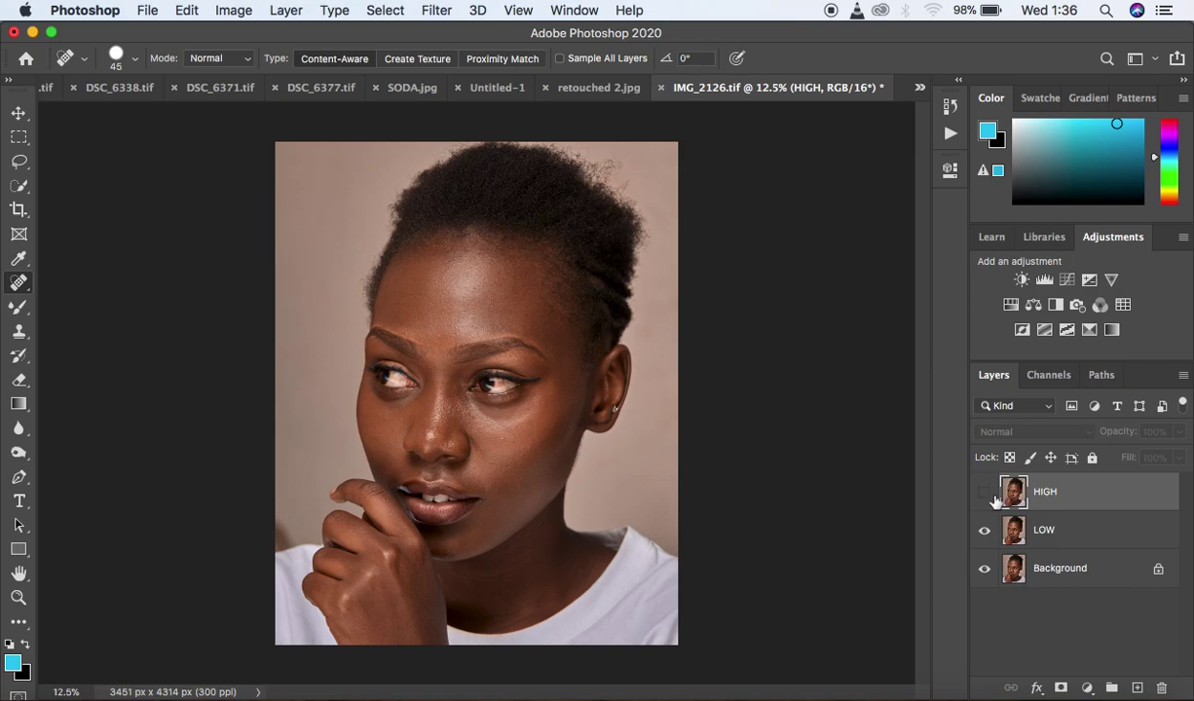
click(1076, 531)
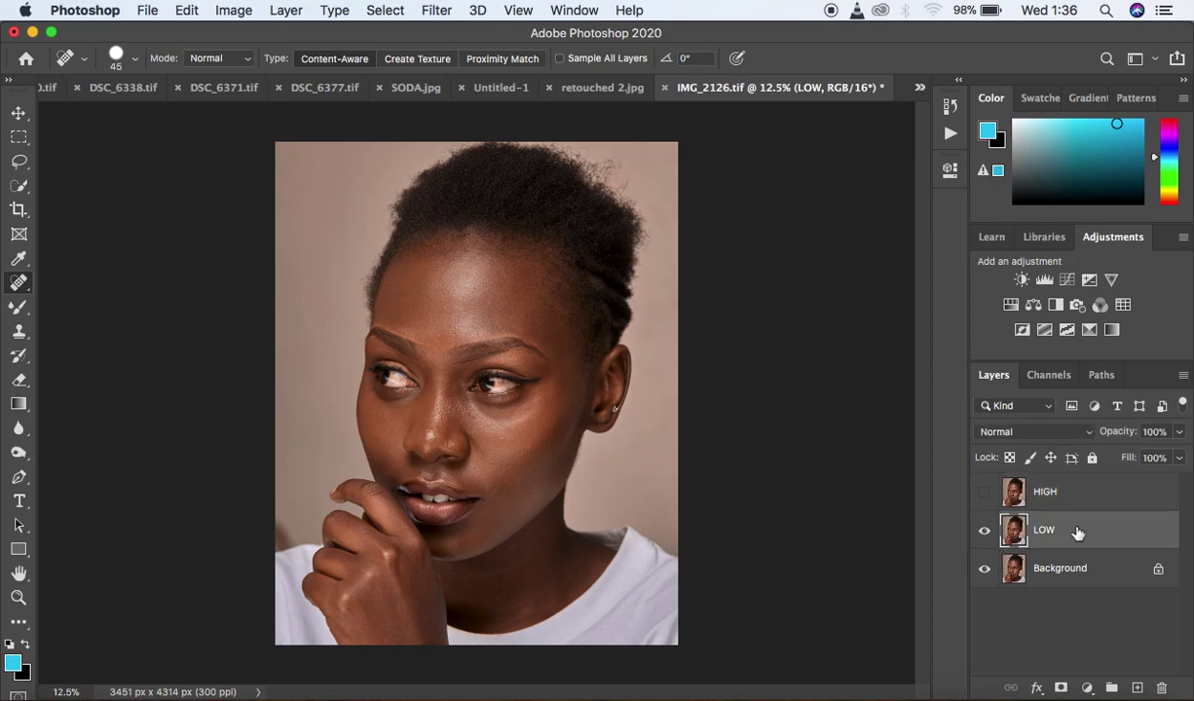
click(435, 10)
mouse_move(487, 232)
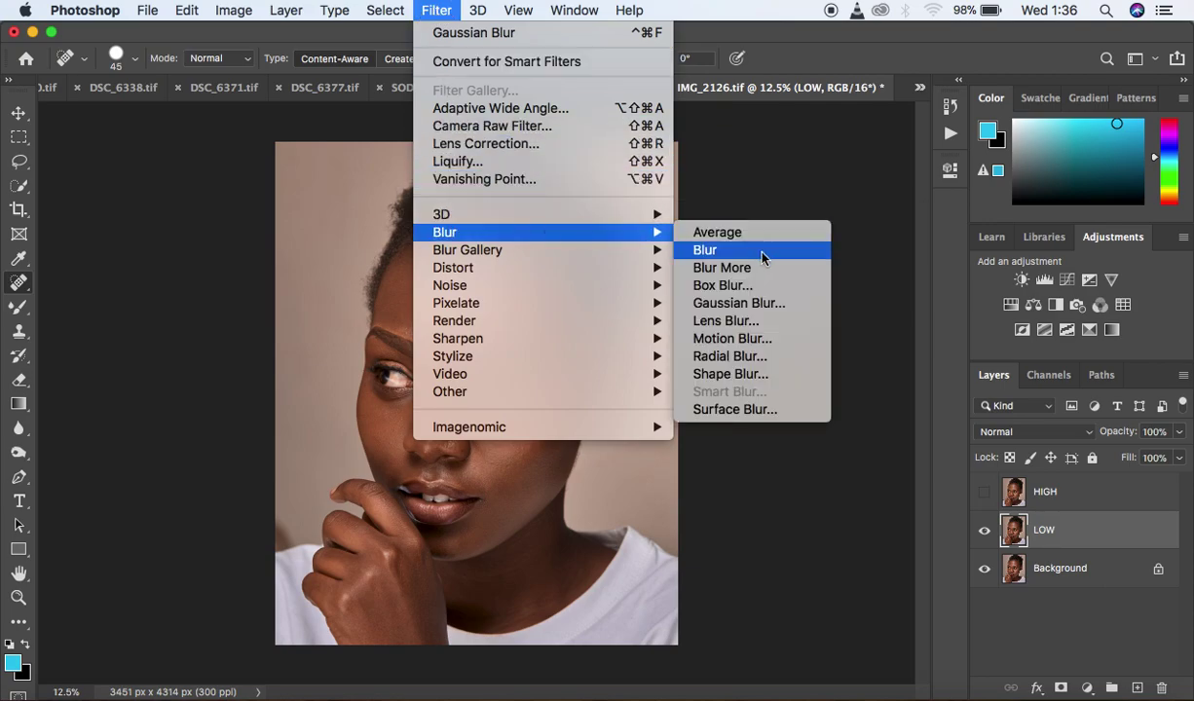
click(769, 304)
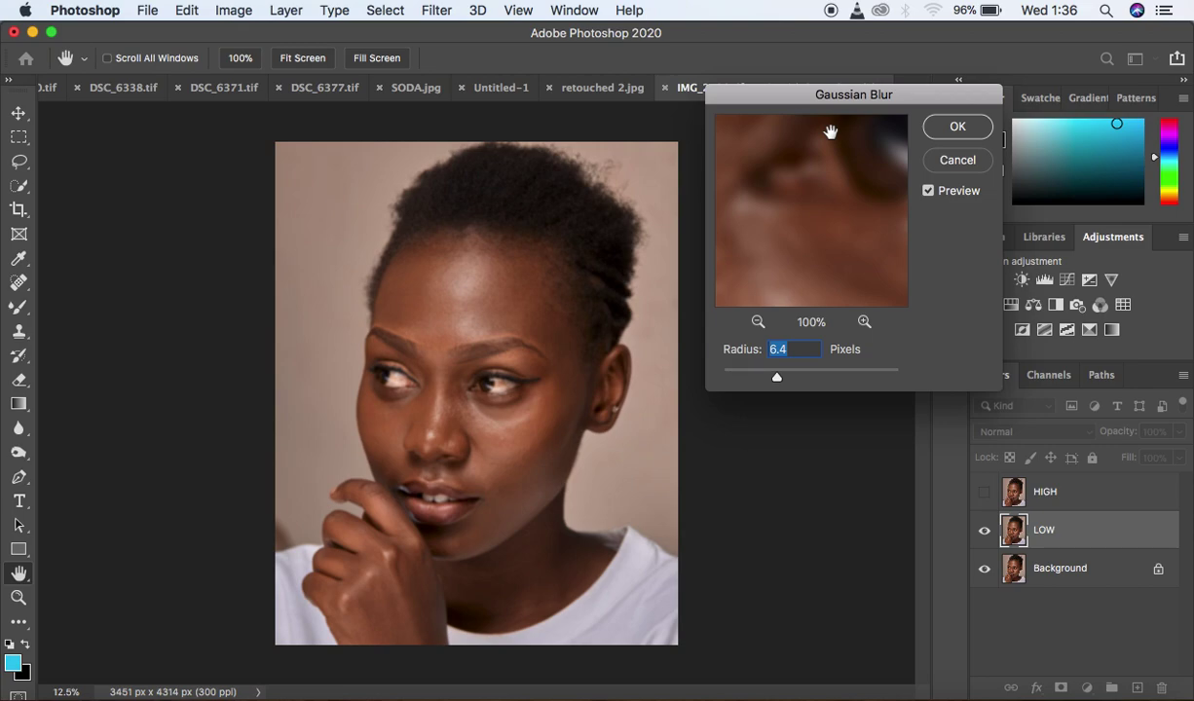
- Judge the skin blur around the nose in the preview and apply the Gaussian Blur with a 10-pixel radius
drag(829, 95, 829, 140)
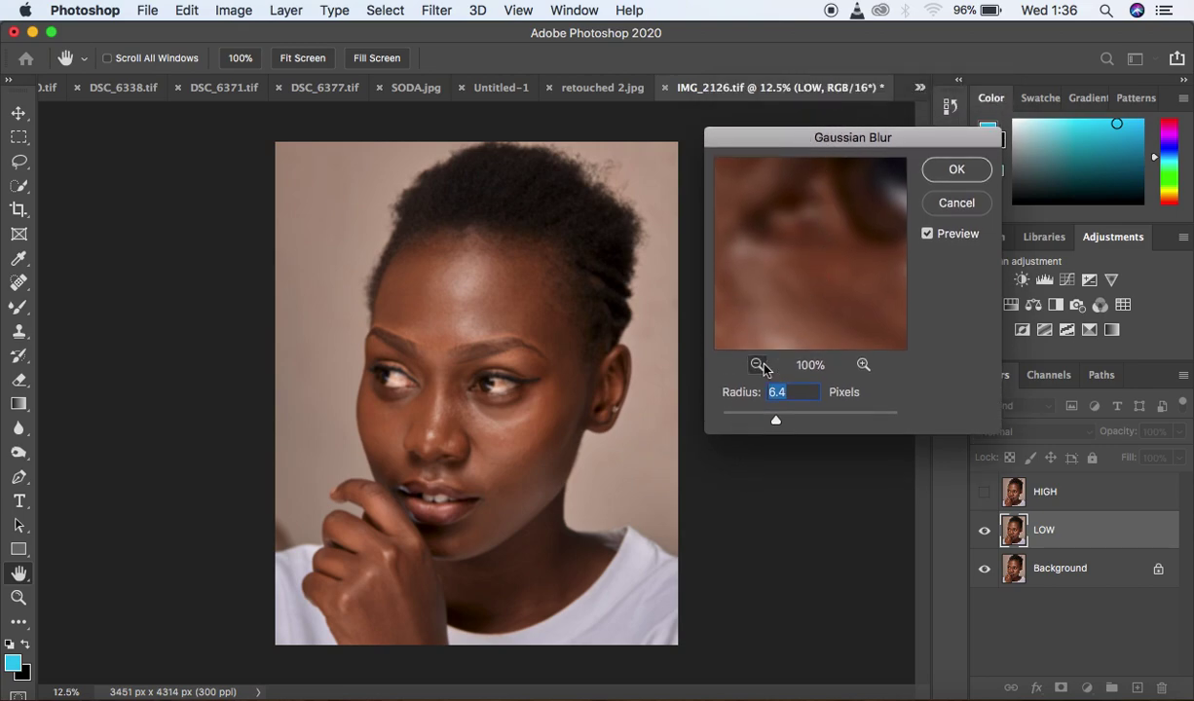
click(757, 365)
drag(799, 289, 847, 200)
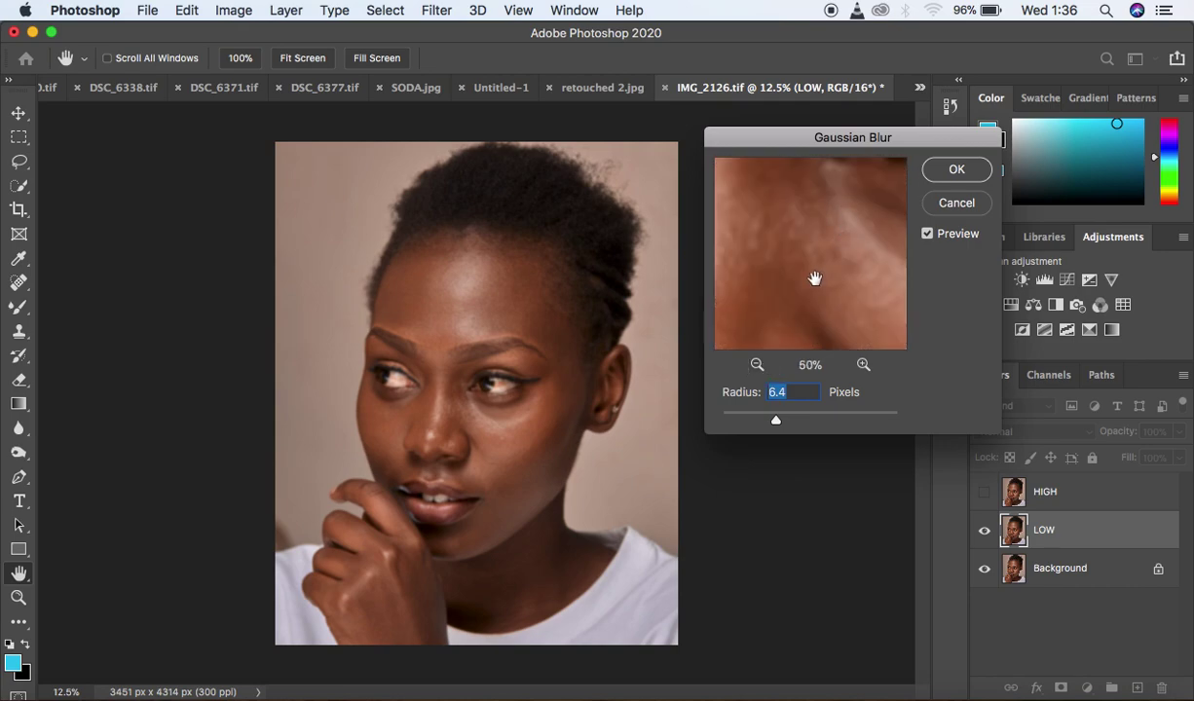
drag(813, 277, 859, 222)
click(758, 365)
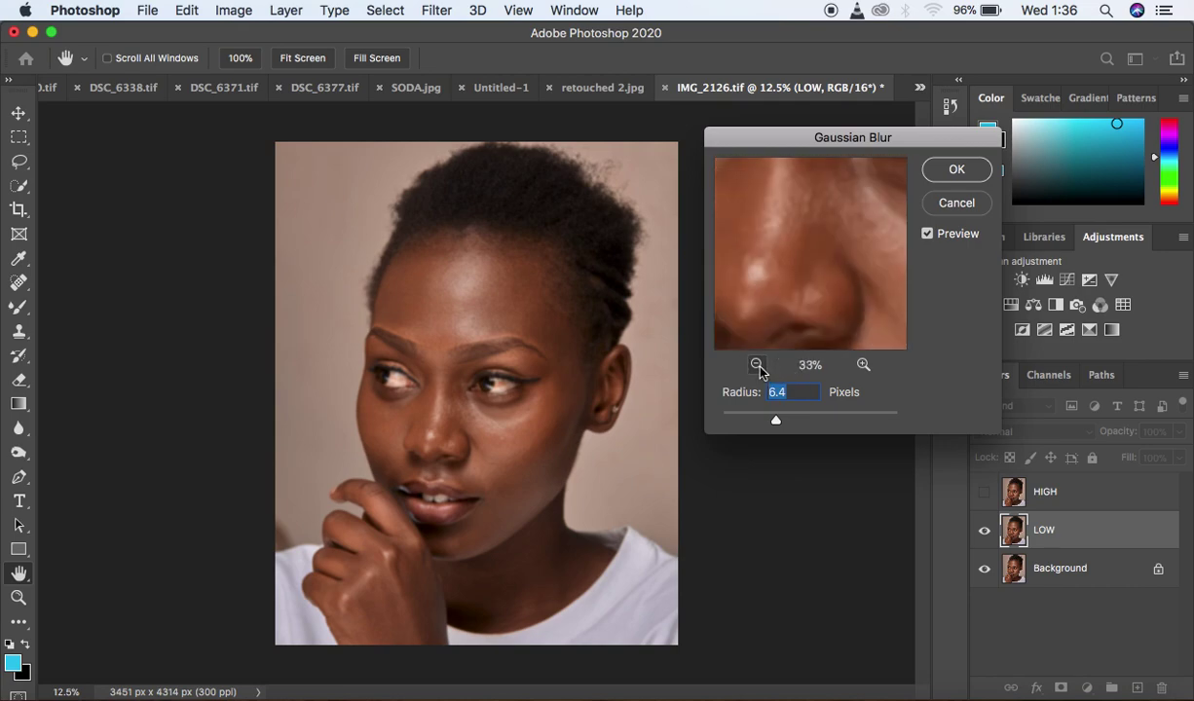
drag(804, 267, 818, 292)
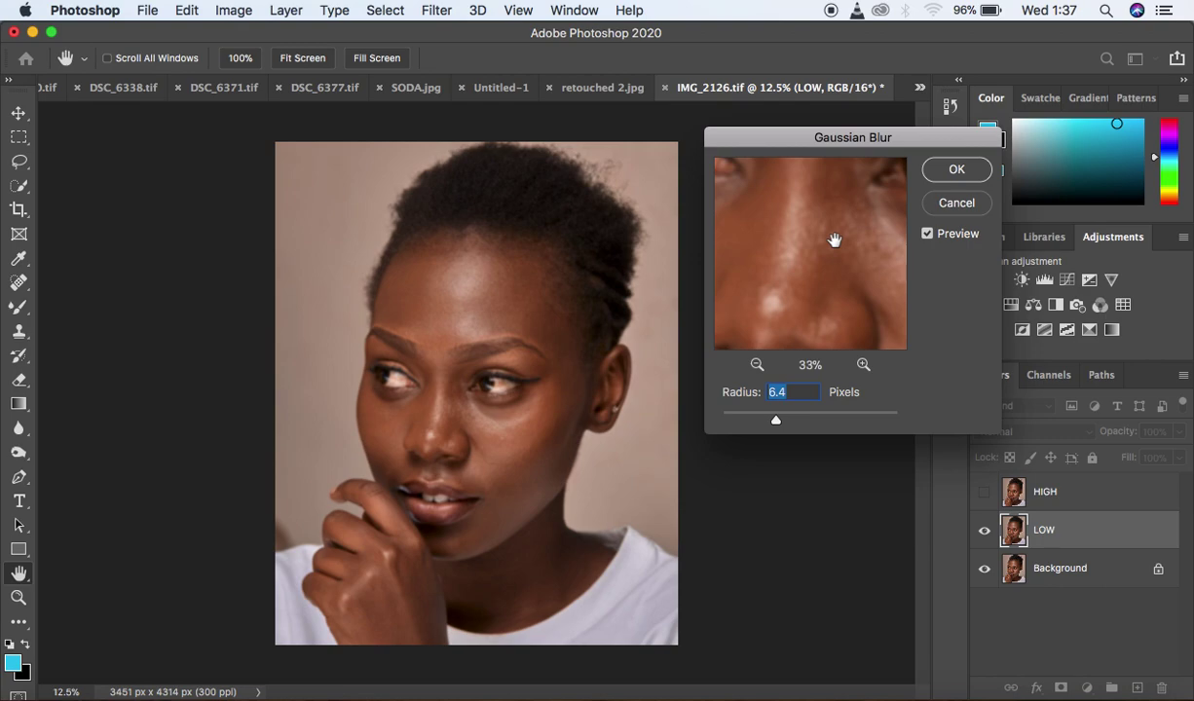
mouse_move(819, 263)
mouse_down()
mouse_move(774, 232)
mouse_move(828, 285)
mouse_move(842, 238)
mouse_move(836, 260)
mouse_move(827, 250)
mouse_up()
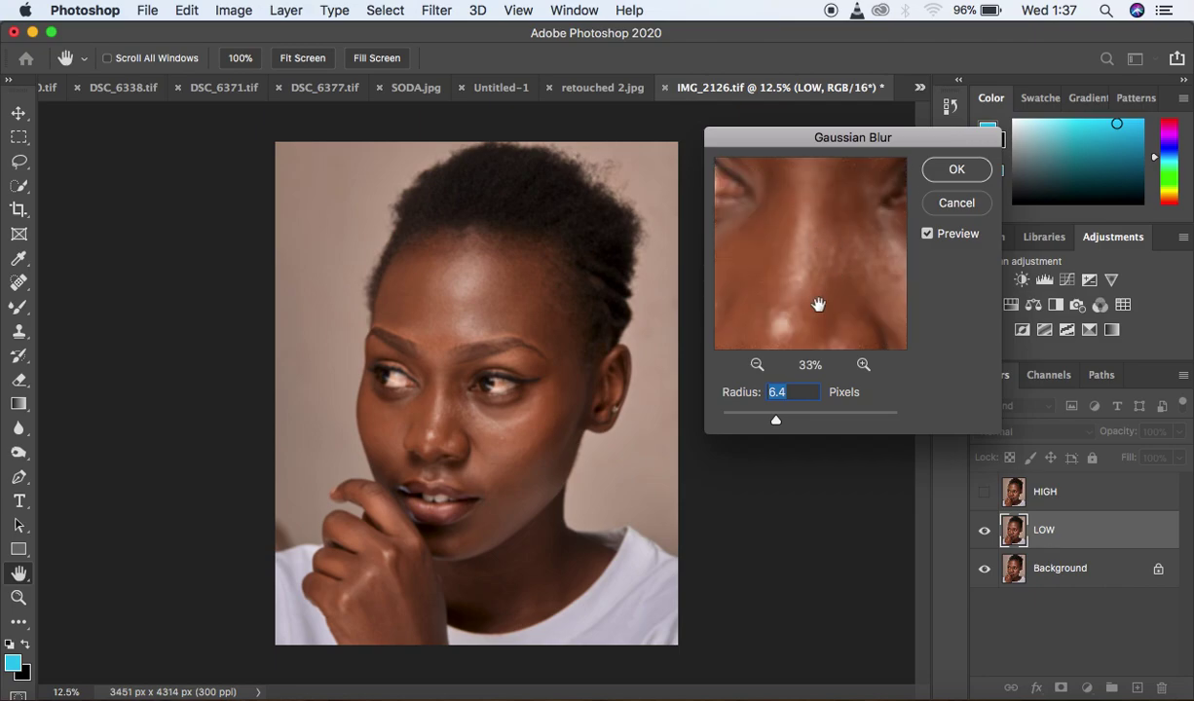
drag(779, 423, 793, 425)
text(0)
key(BackSpace)
text(10)
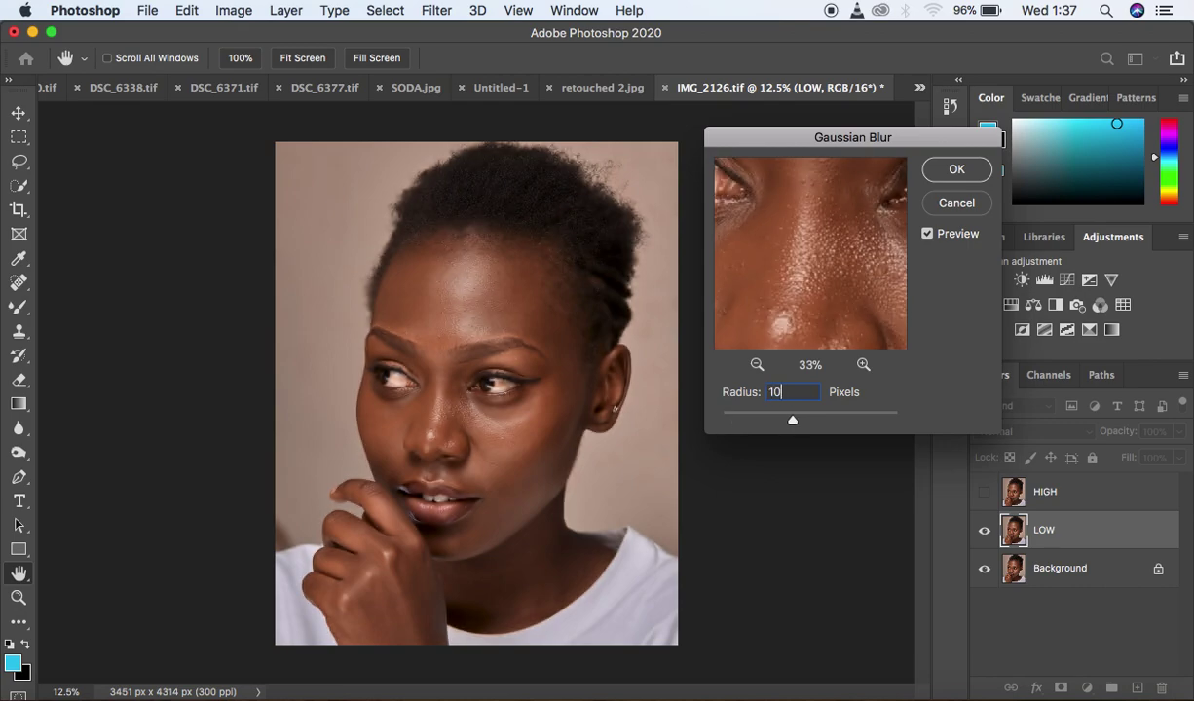
drag(818, 276, 791, 282)
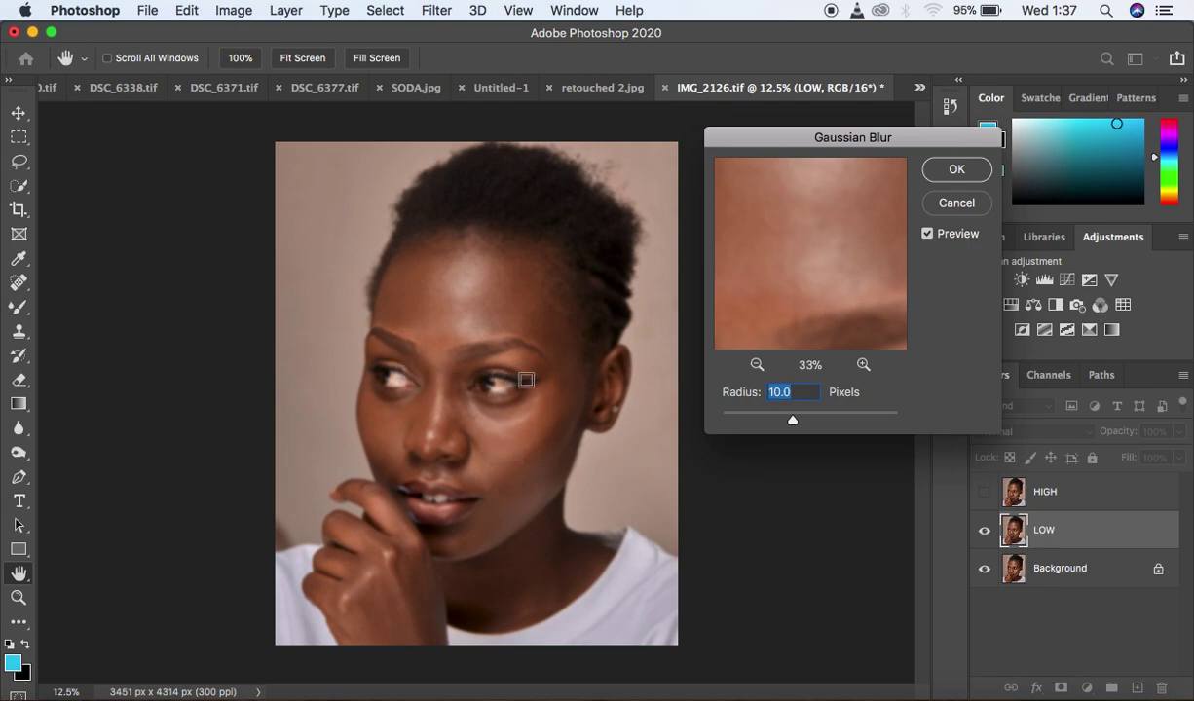
click(947, 175)
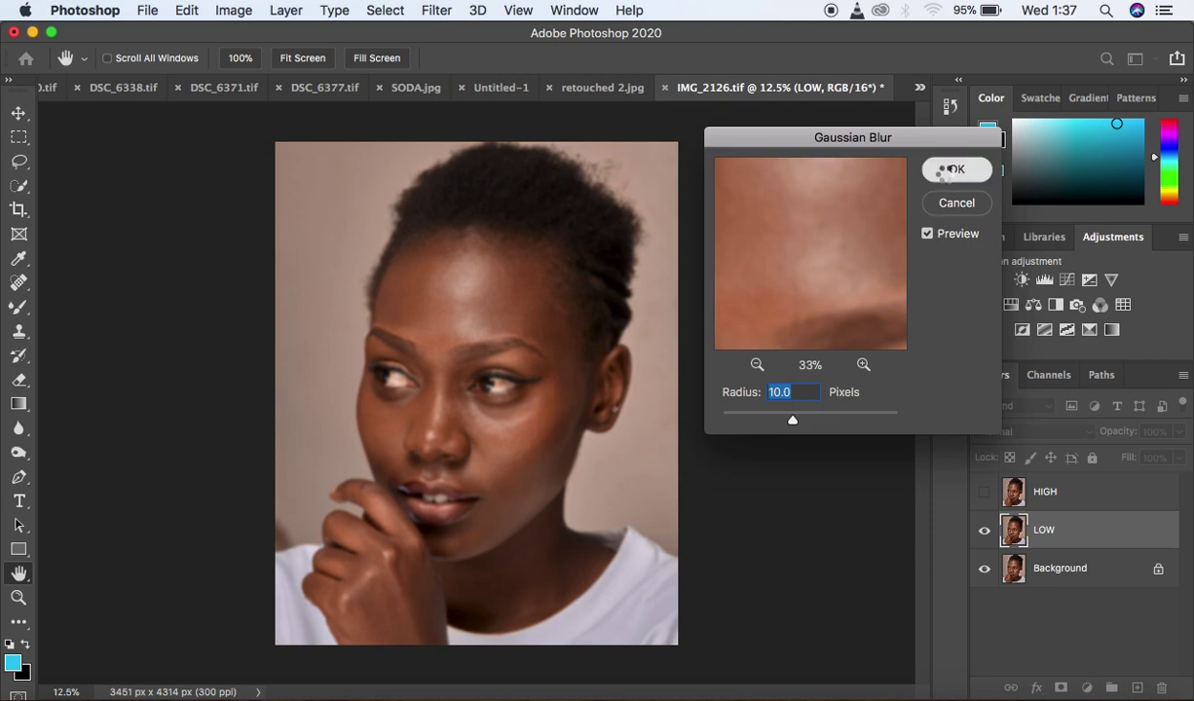
- Make the HIGH layer visible and active, and start Apply Image on it with LOW as the source layer
click(1115, 502)
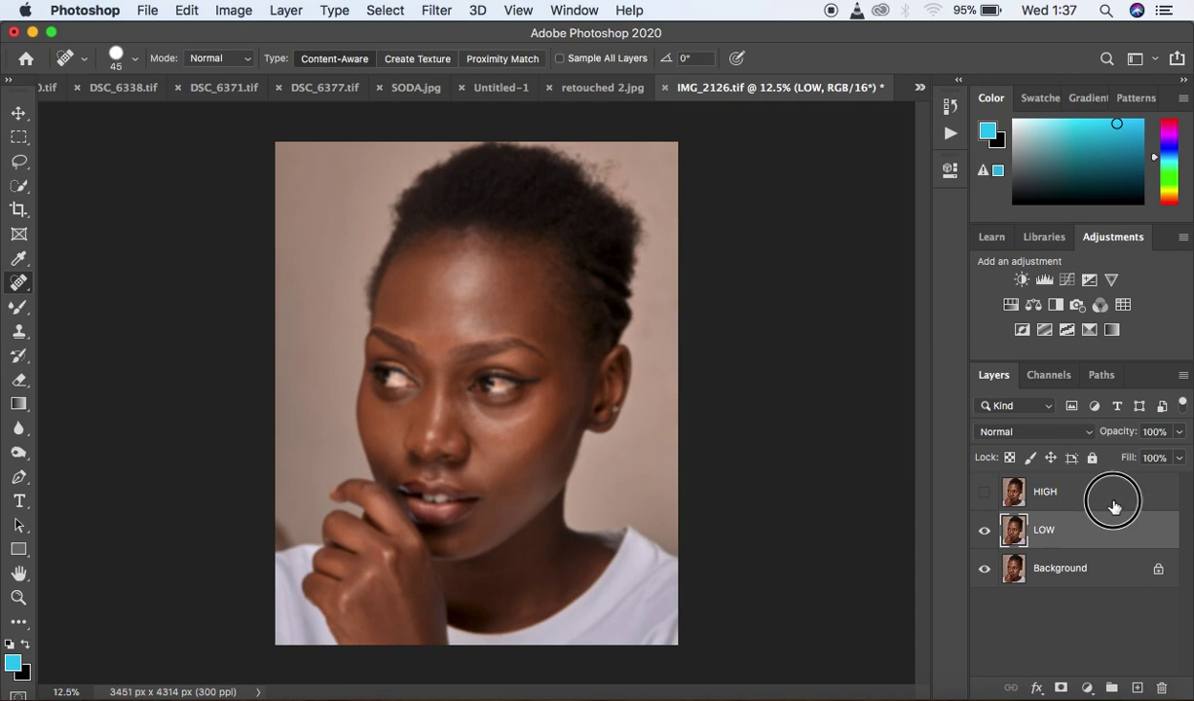
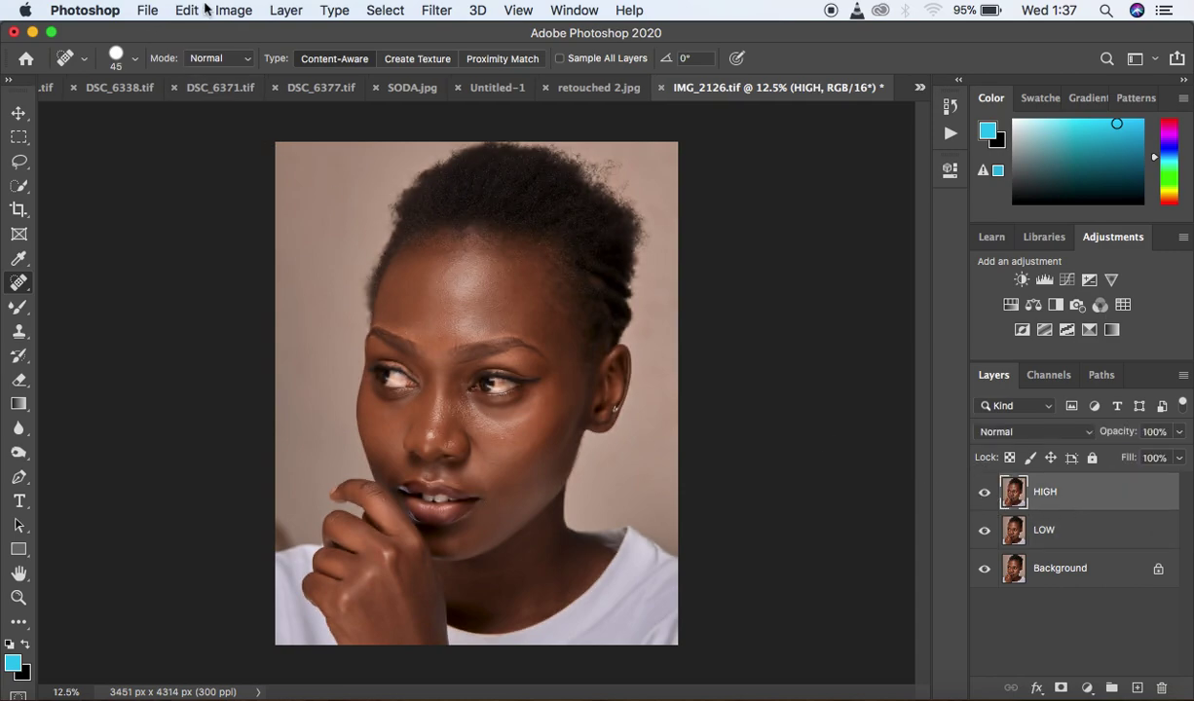
click(232, 11)
click(271, 291)
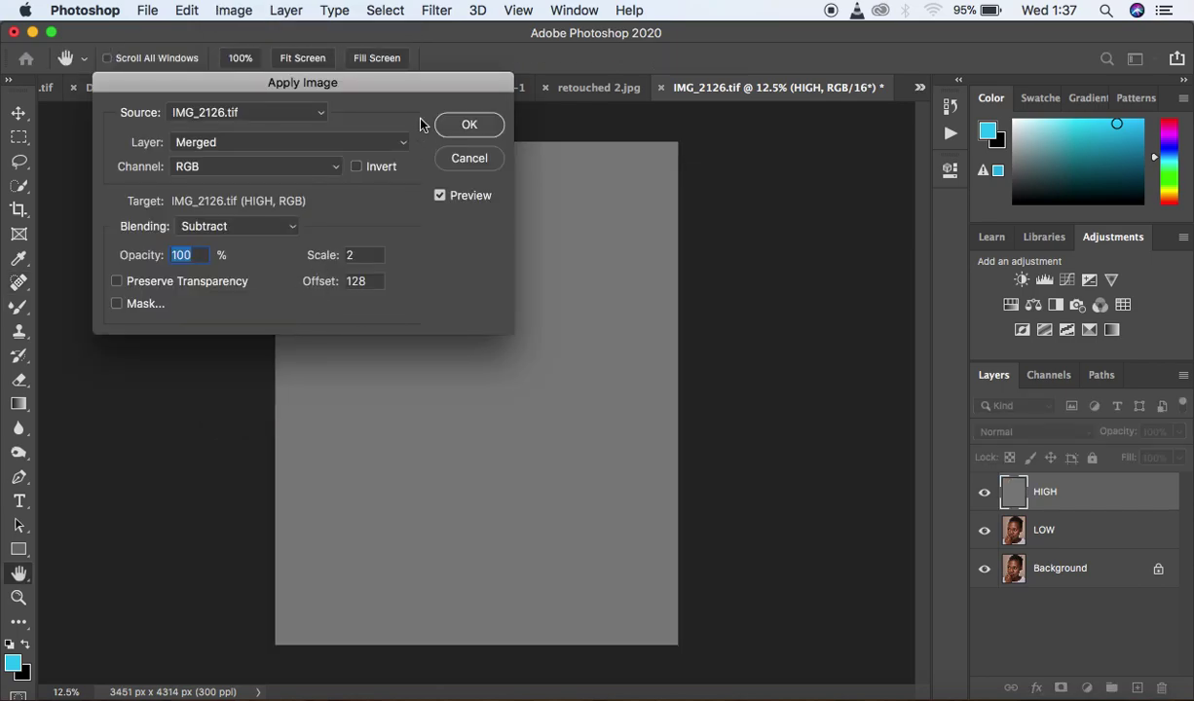
drag(379, 82, 954, 159)
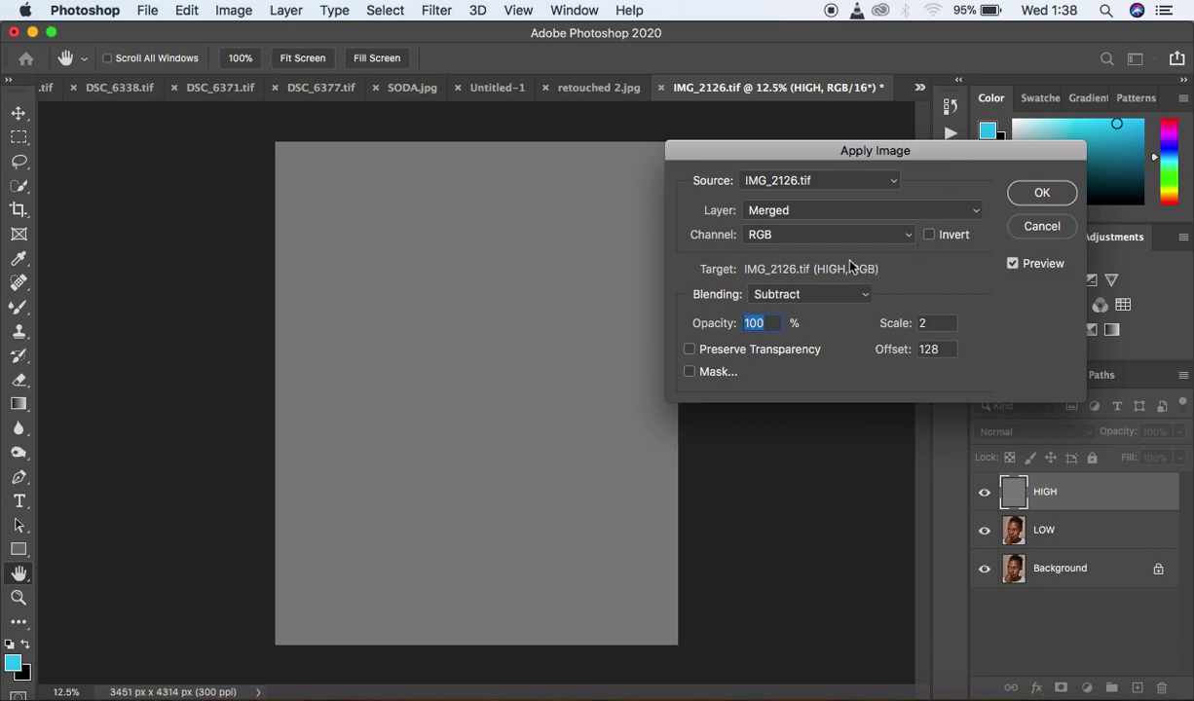
drag(898, 154, 910, 136)
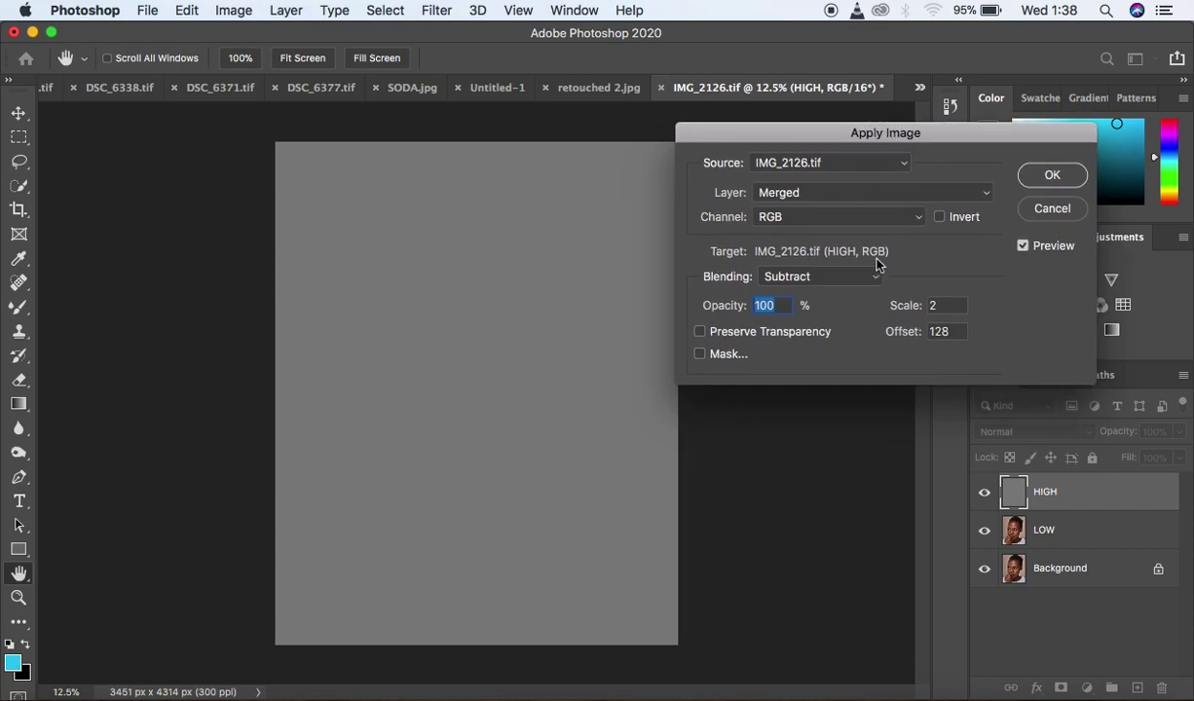
click(818, 195)
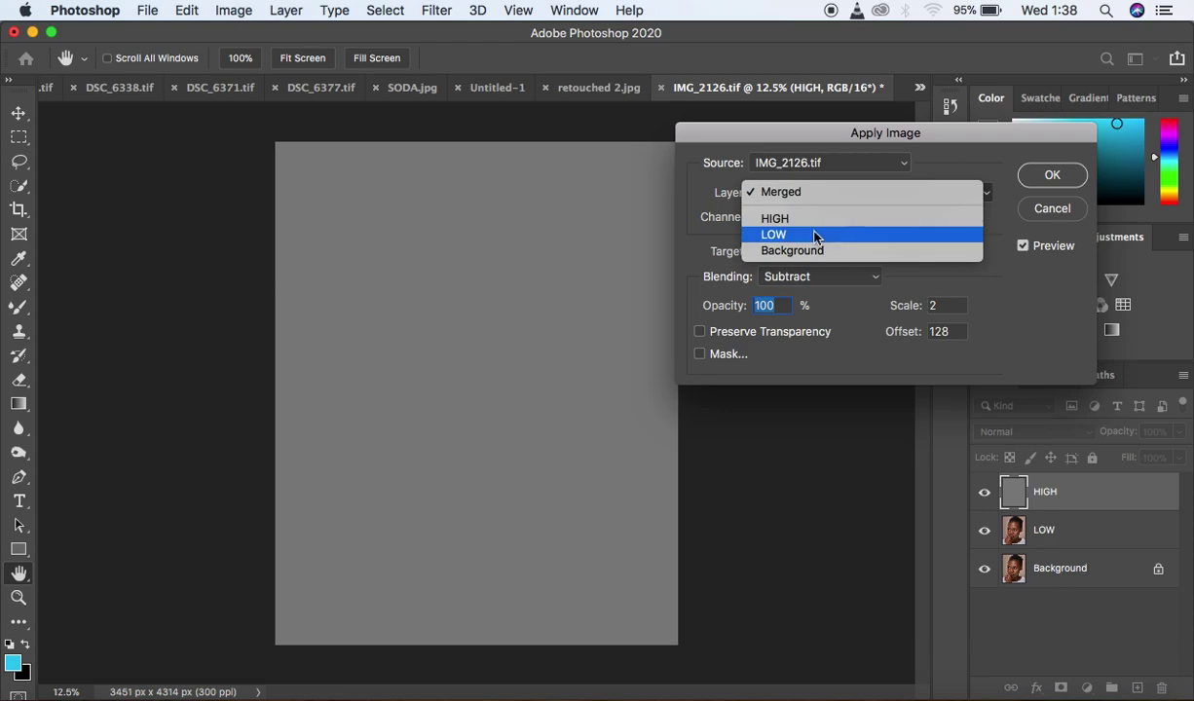
click(814, 235)
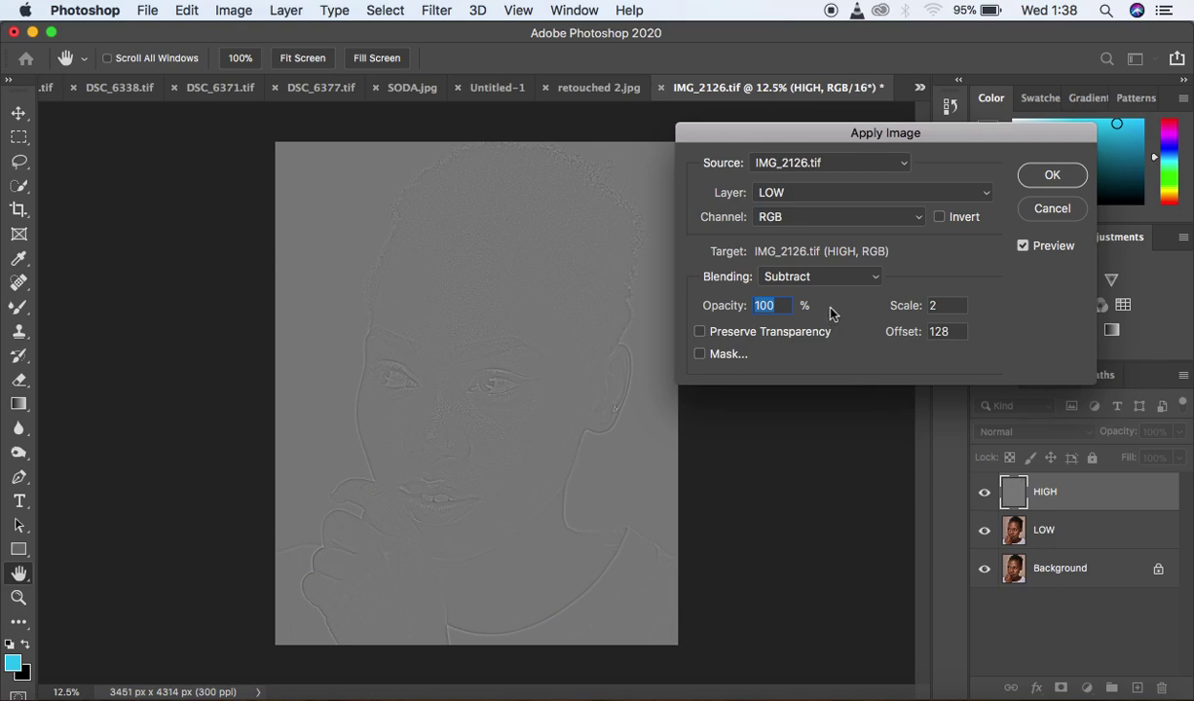
- Choose Subtract blending with scale 2 and offset 128 for Apply Image and inspect the facial texture up close
click(788, 276)
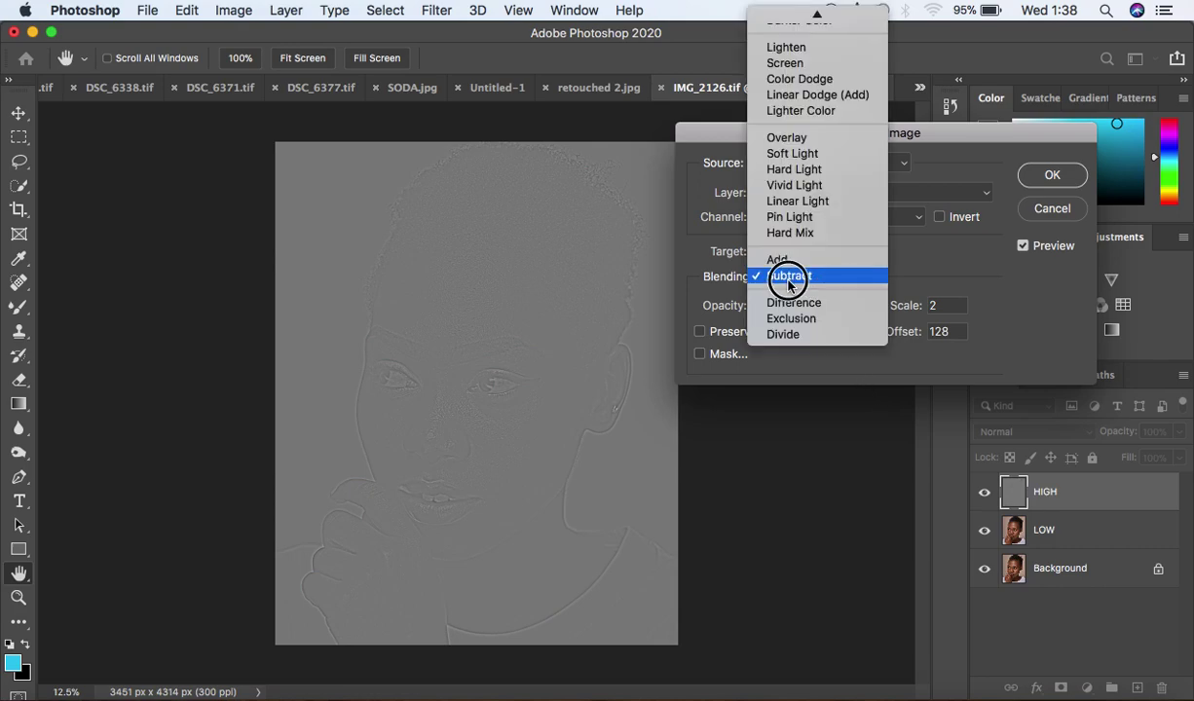
click(789, 277)
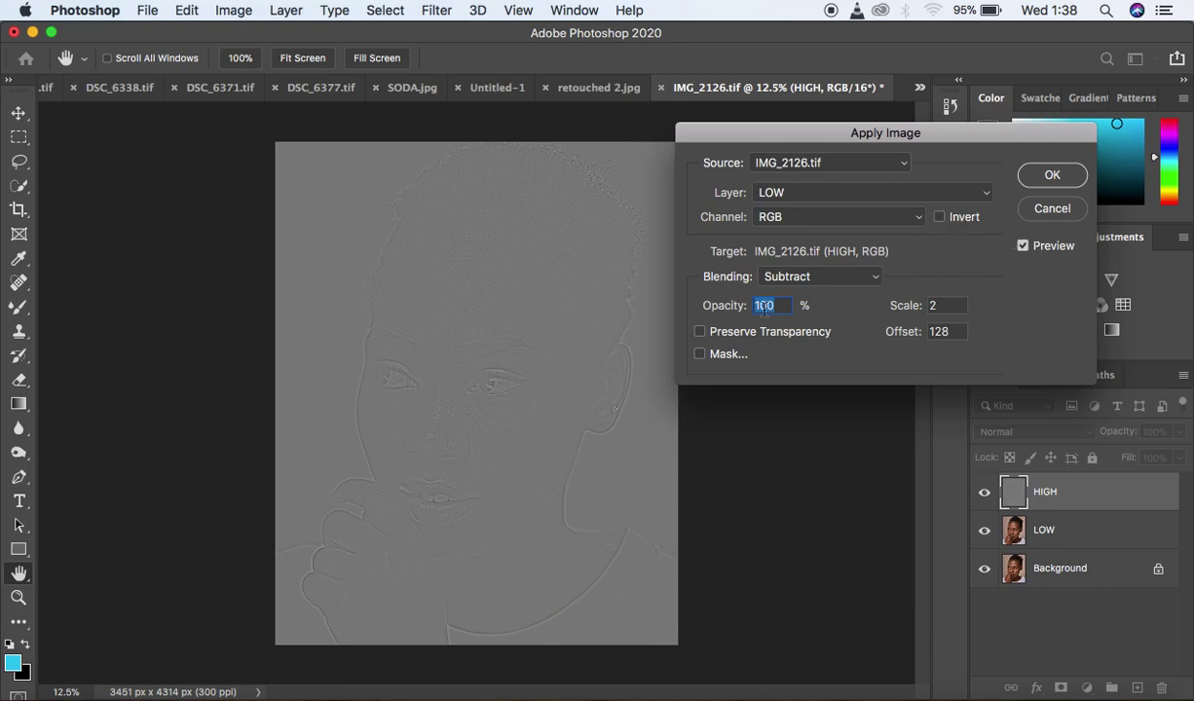
key(super+equal)
key(super+equal)
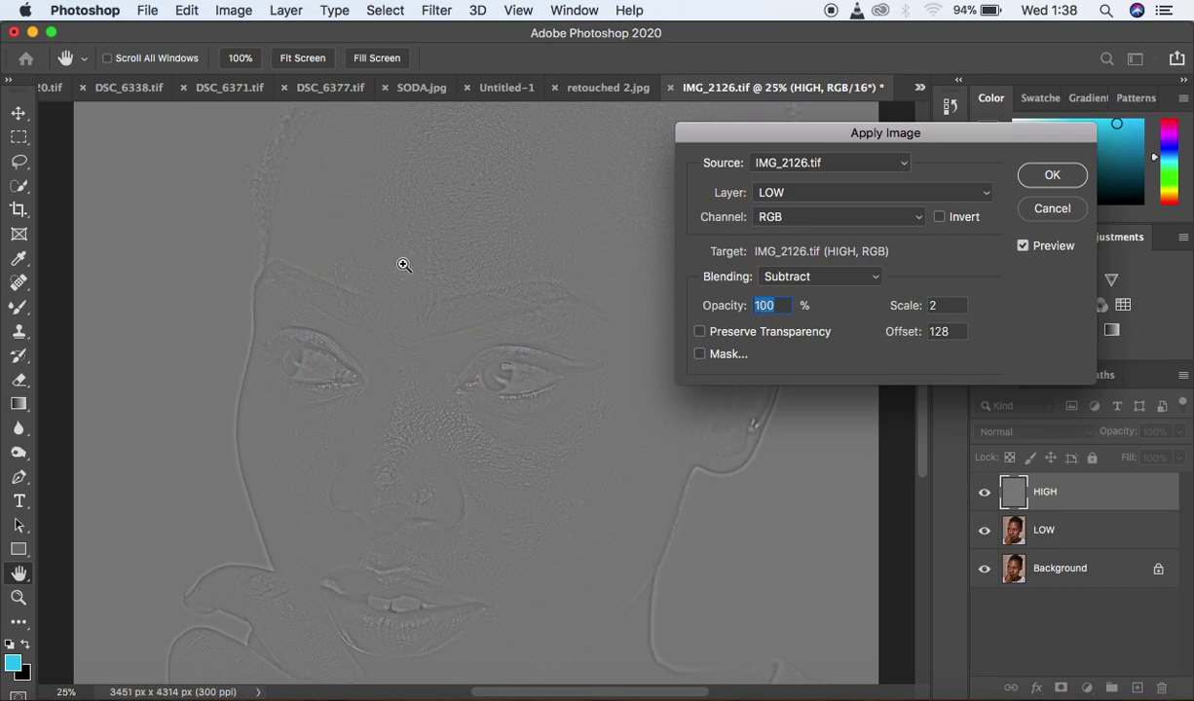
key(super+minus)
key(super+minus)
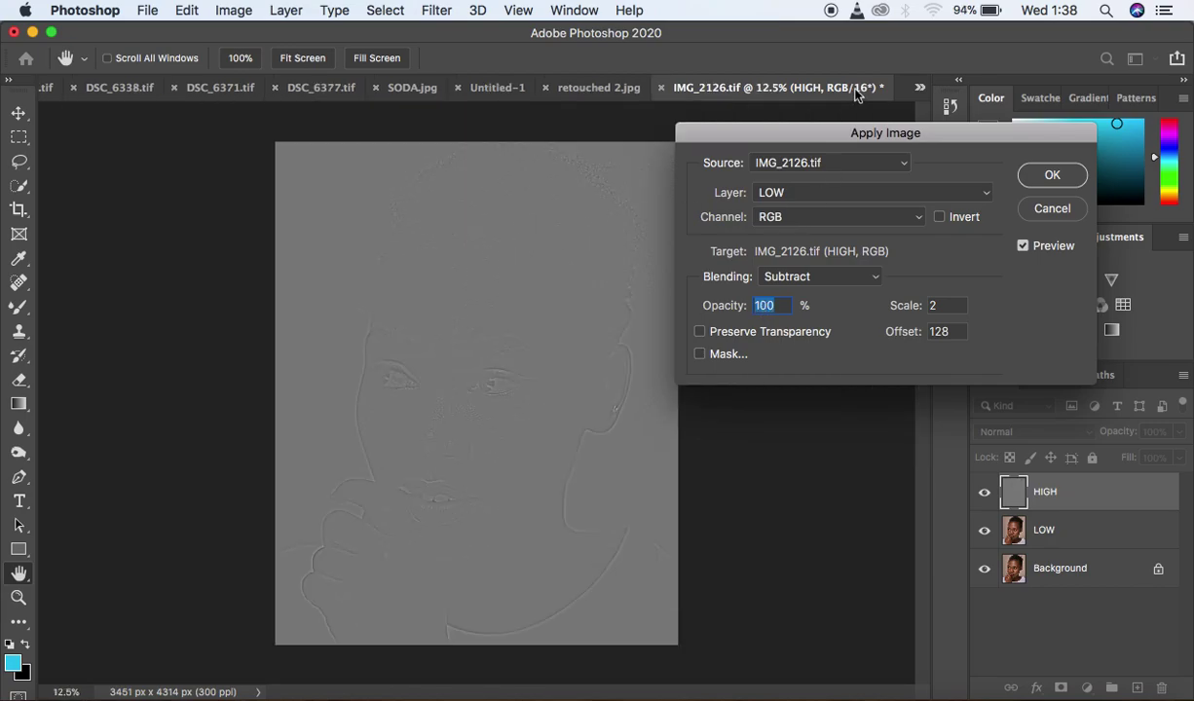
- Apply the inverted LOW layer to HIGH using Add blending at 100% opacity, with scale 2 and offset 0
click(790, 192)
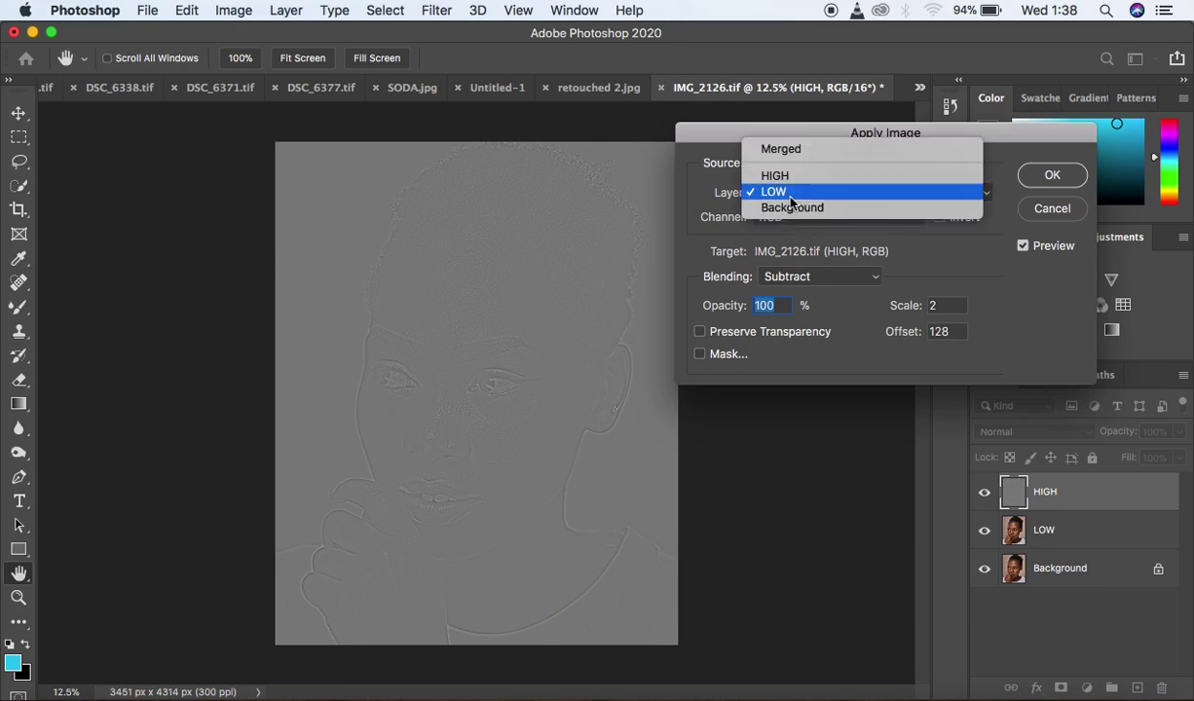
click(785, 193)
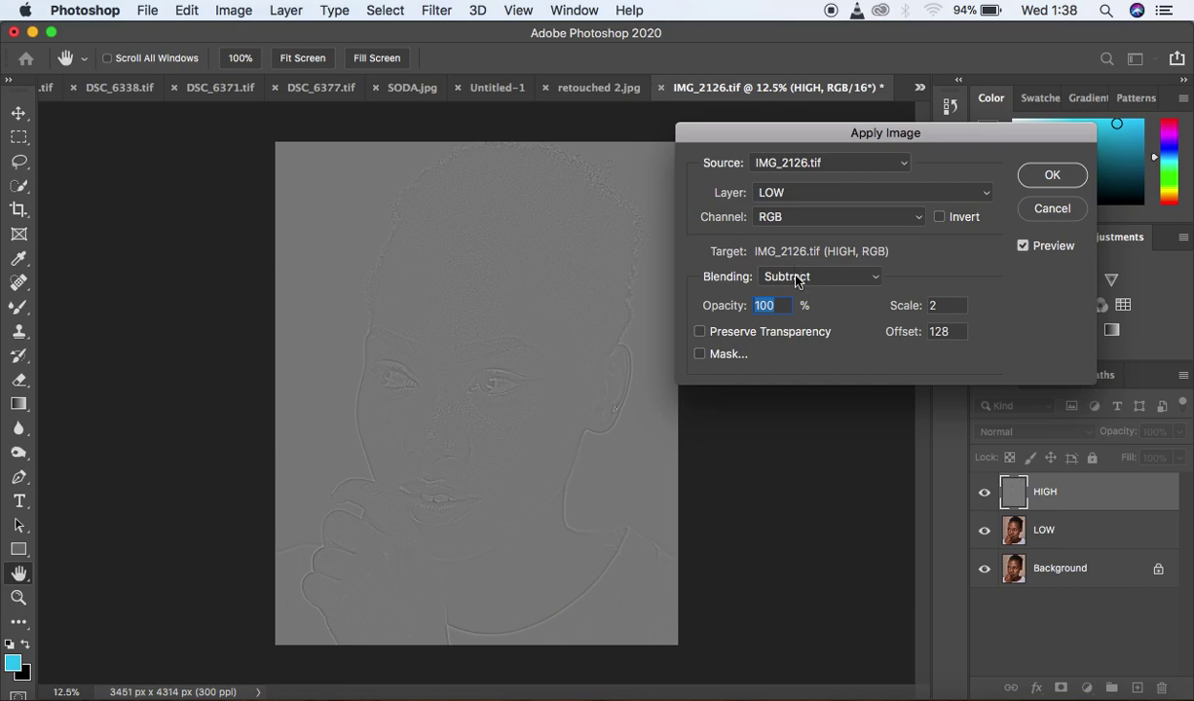
click(797, 279)
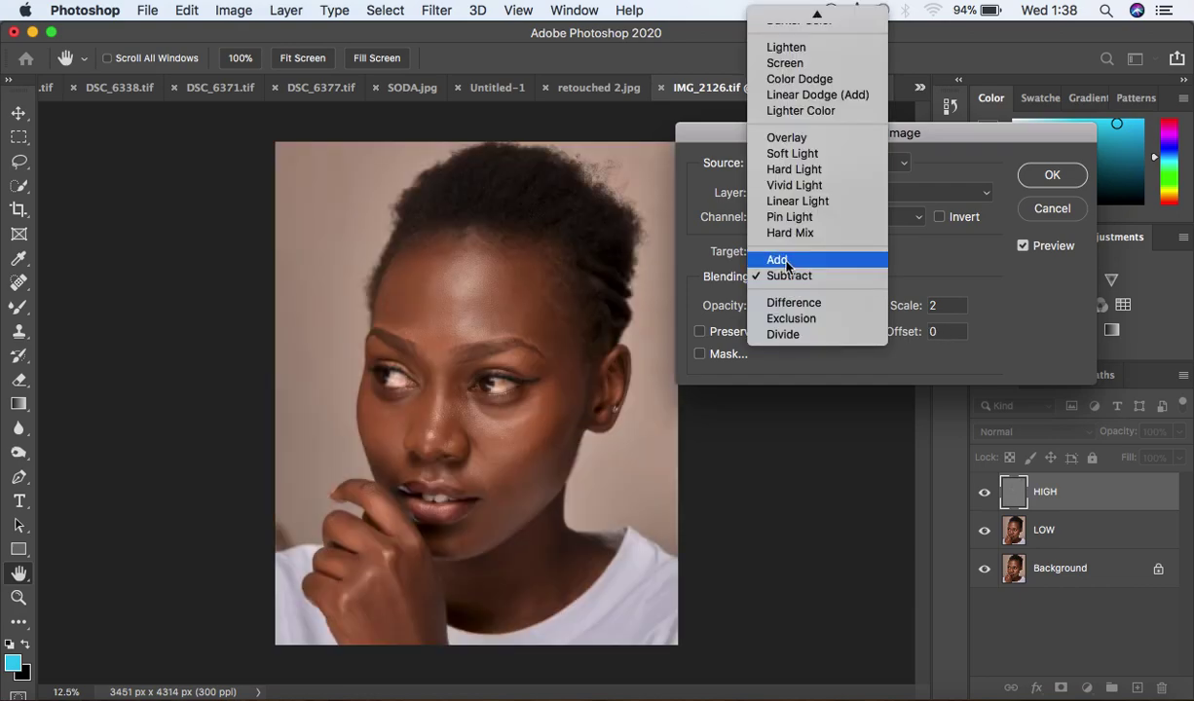
click(785, 261)
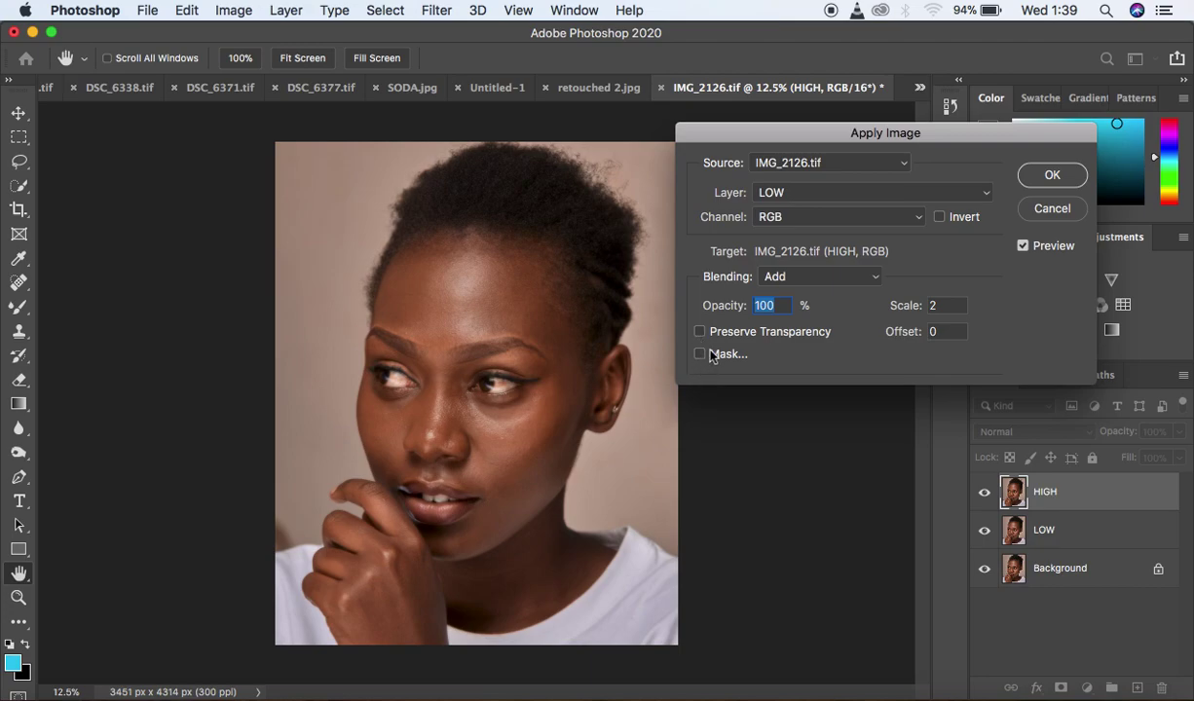
click(940, 218)
super+click(471, 370)
super+click(471, 370)
key(super+0)
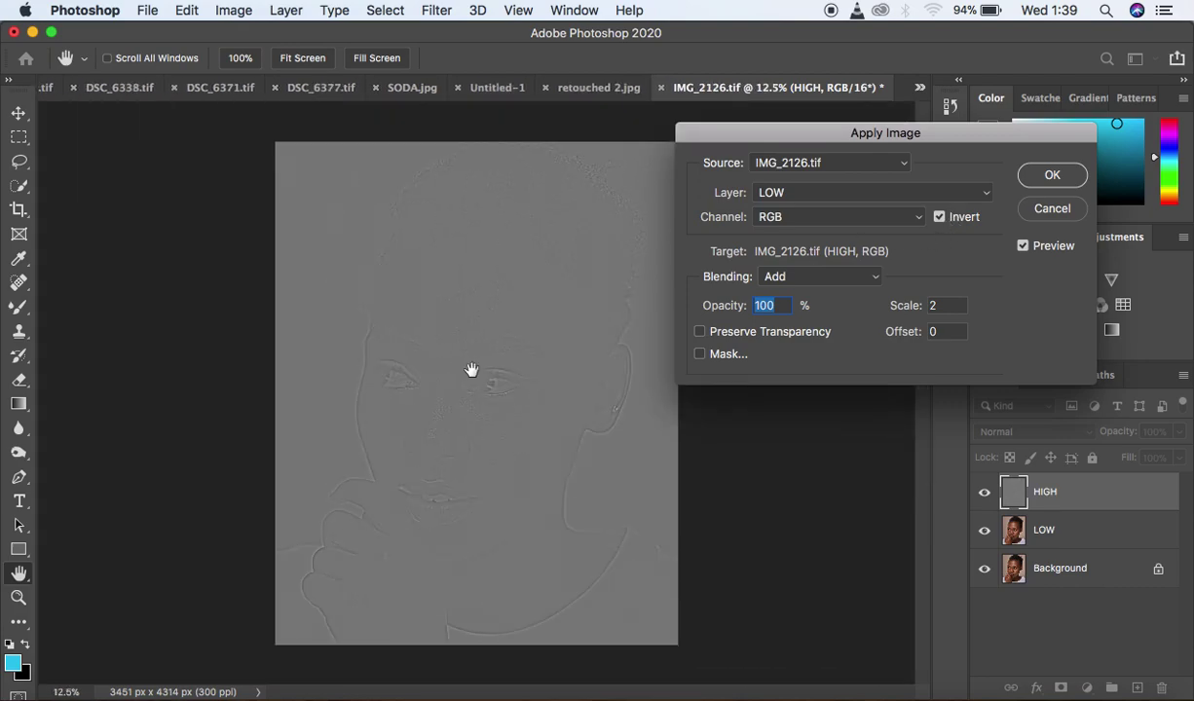
click(1054, 177)
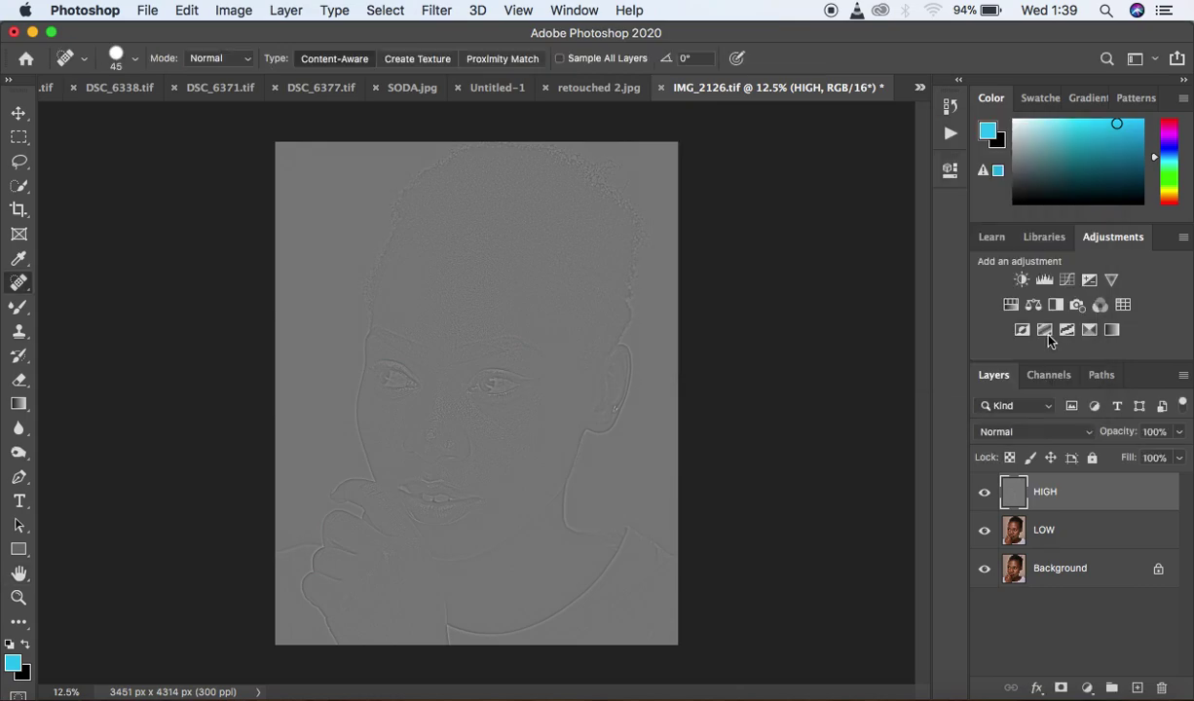
- Set the HIGH layer's blend mode to Linear Light and place HIGH and LOW together in a group named FS
click(1040, 429)
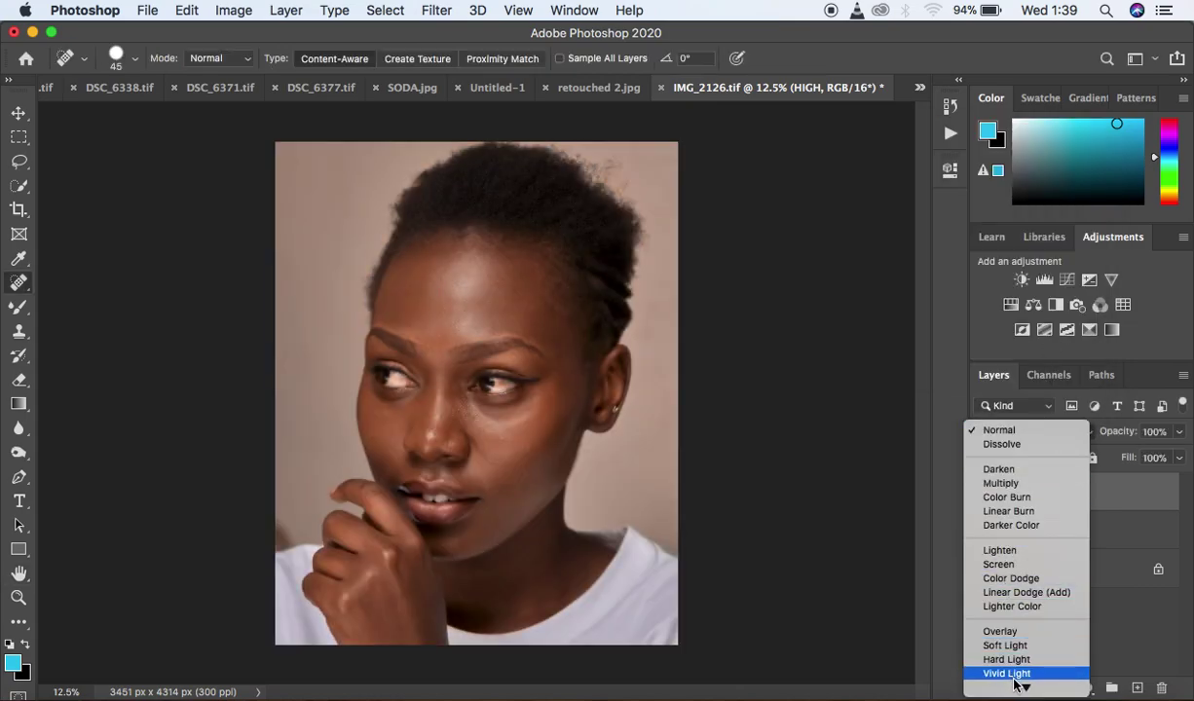
click(1007, 535)
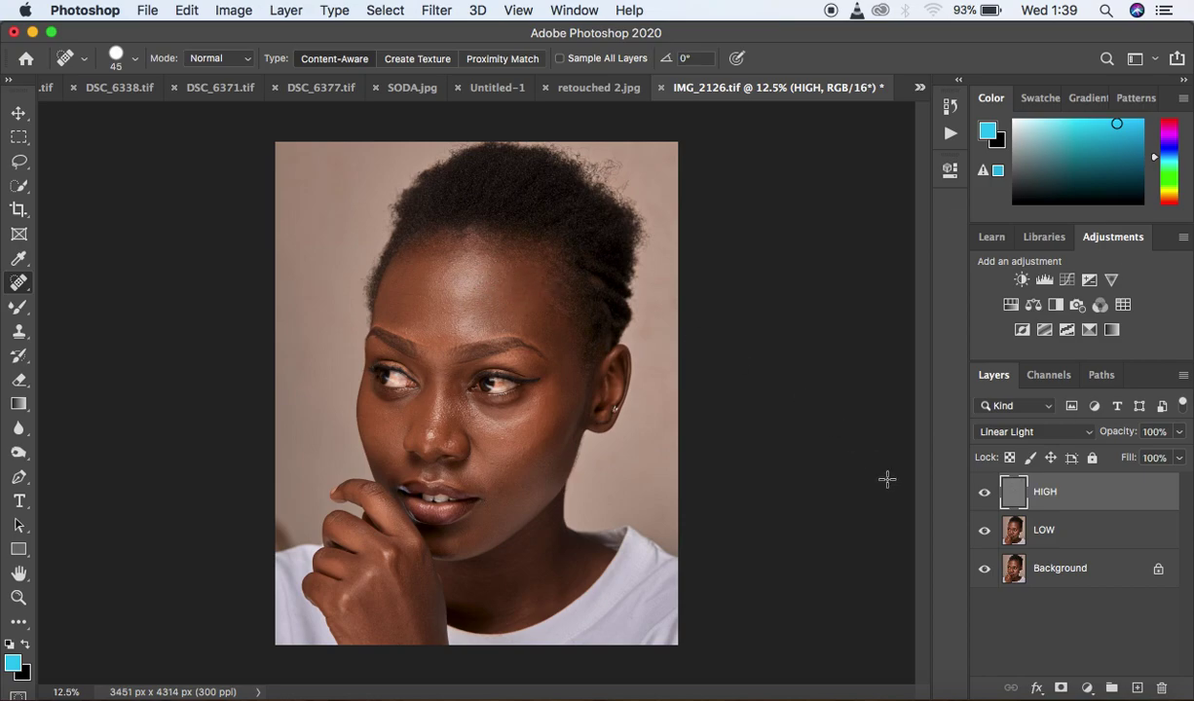
shift+click(1096, 528)
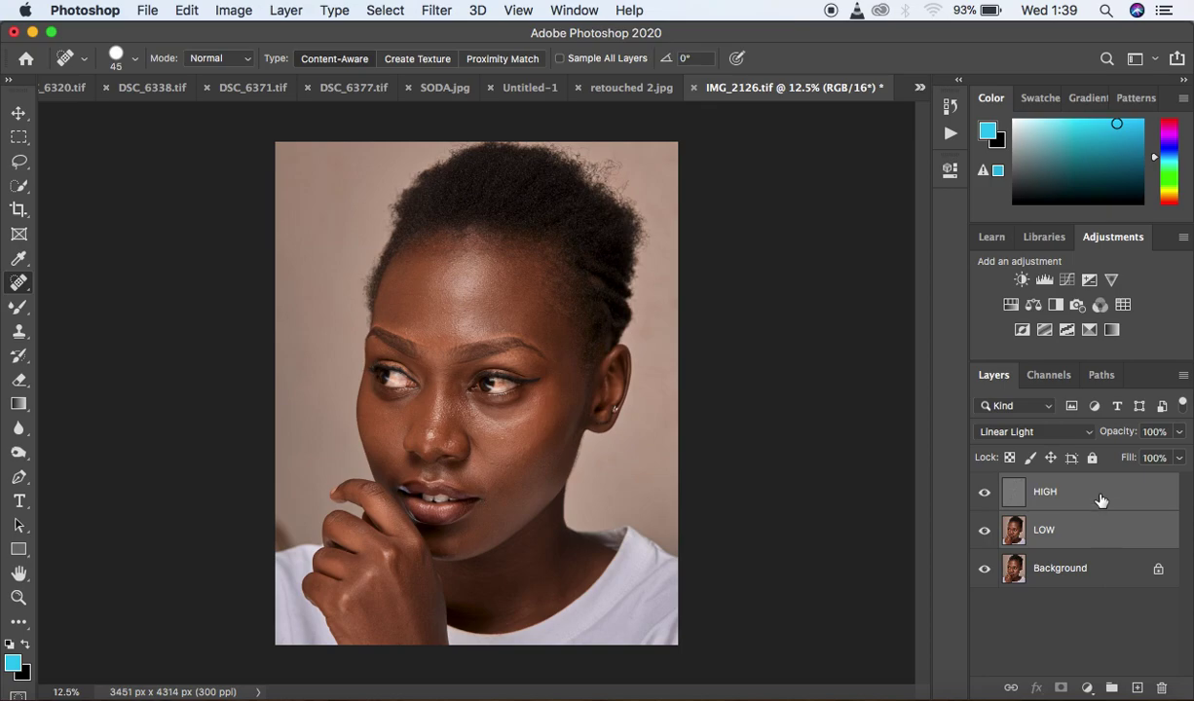
drag(1106, 507, 1116, 691)
double_click(1051, 485)
text(F)
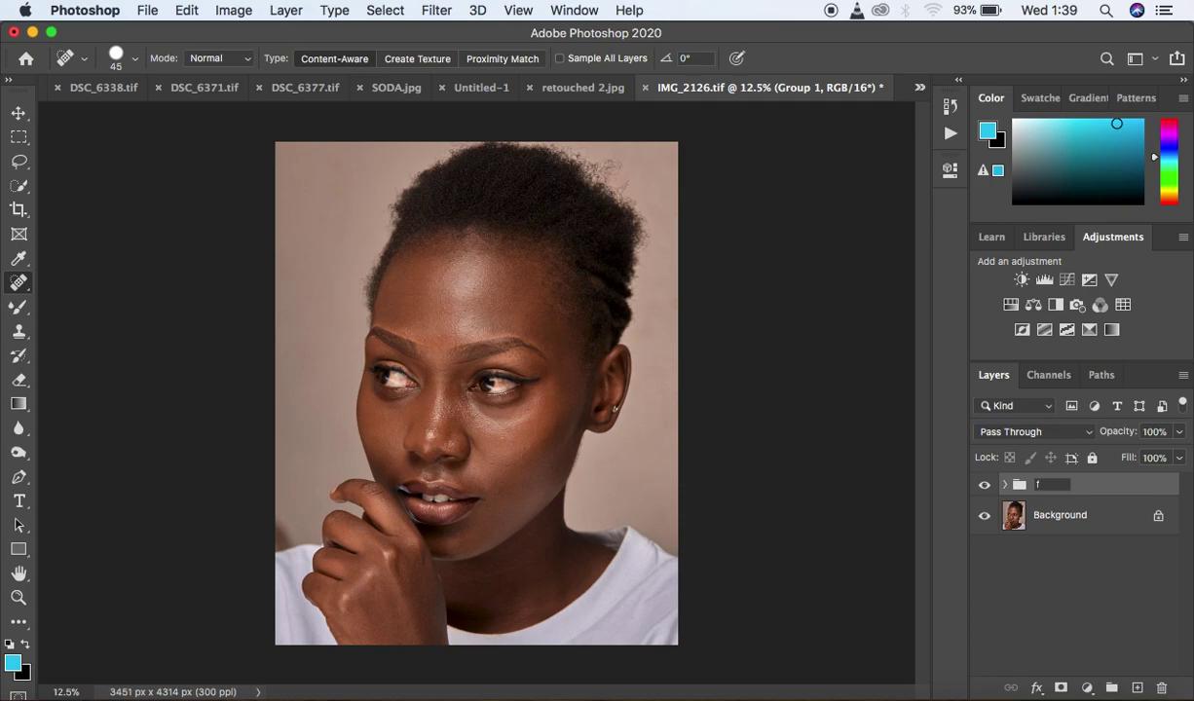
text(FS)
key(Return)
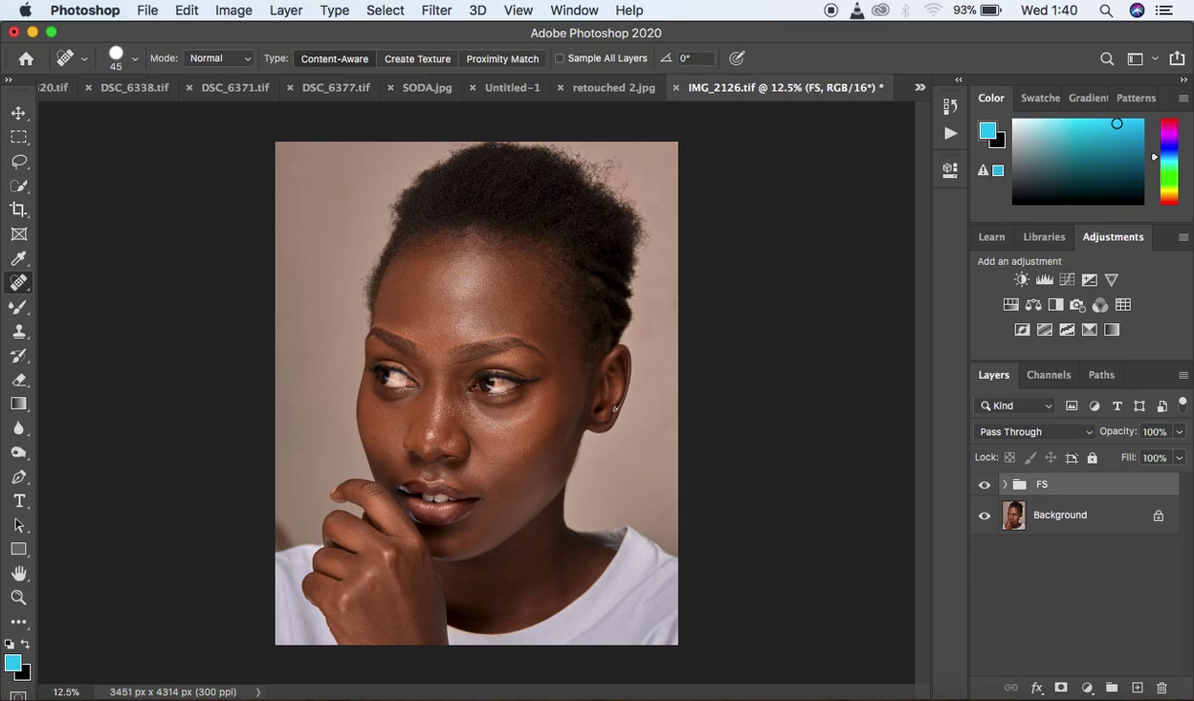
- Expand the FS group and add a Black & White adjustment layer above the HIGH layer
click(1005, 485)
click(1049, 510)
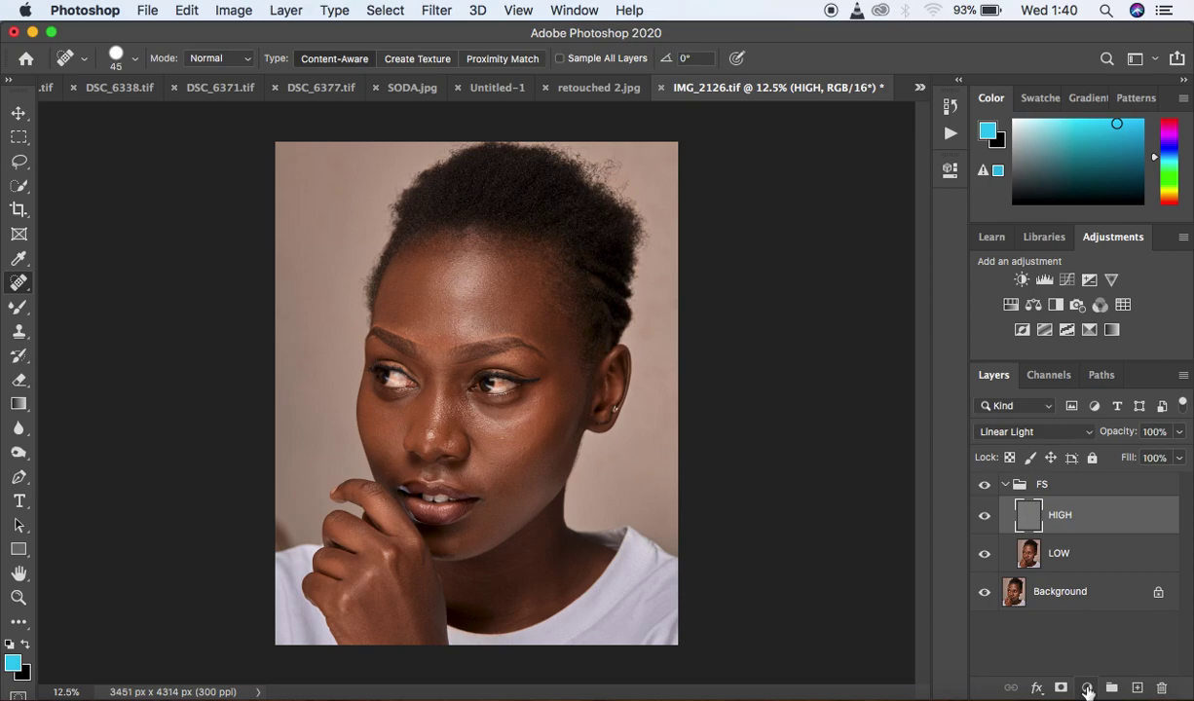
click(1086, 689)
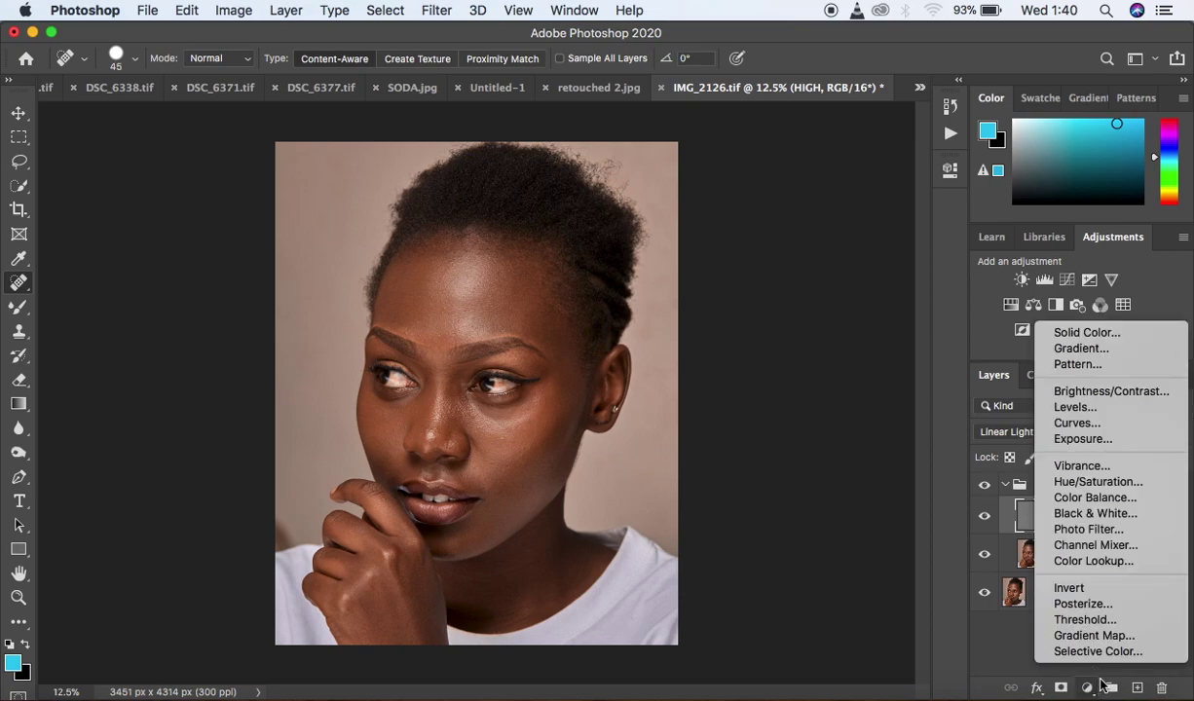
click(1104, 515)
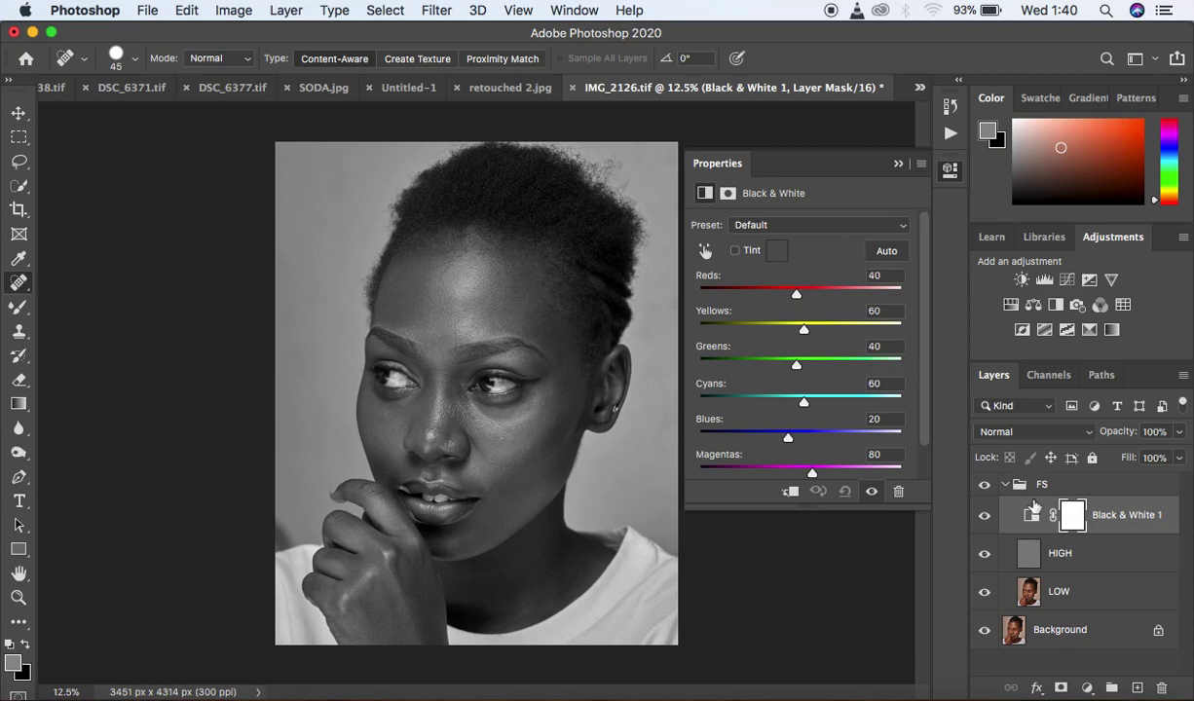
- Darken the skin tones in the Black & White adjustment by setting Reds to 16
key(super+equal)
key(super+equal)
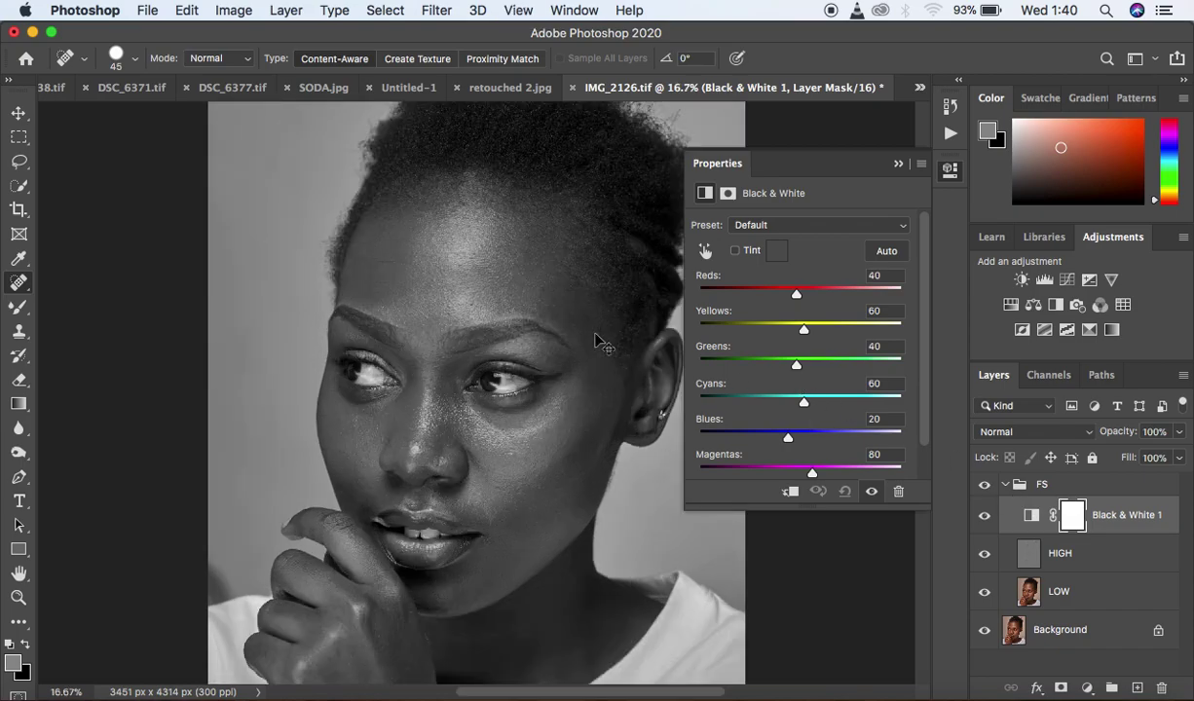
key(super+minus)
key(super+equal)
key(super+equal)
key(super+minus)
key(super+minus)
drag(797, 294, 786, 297)
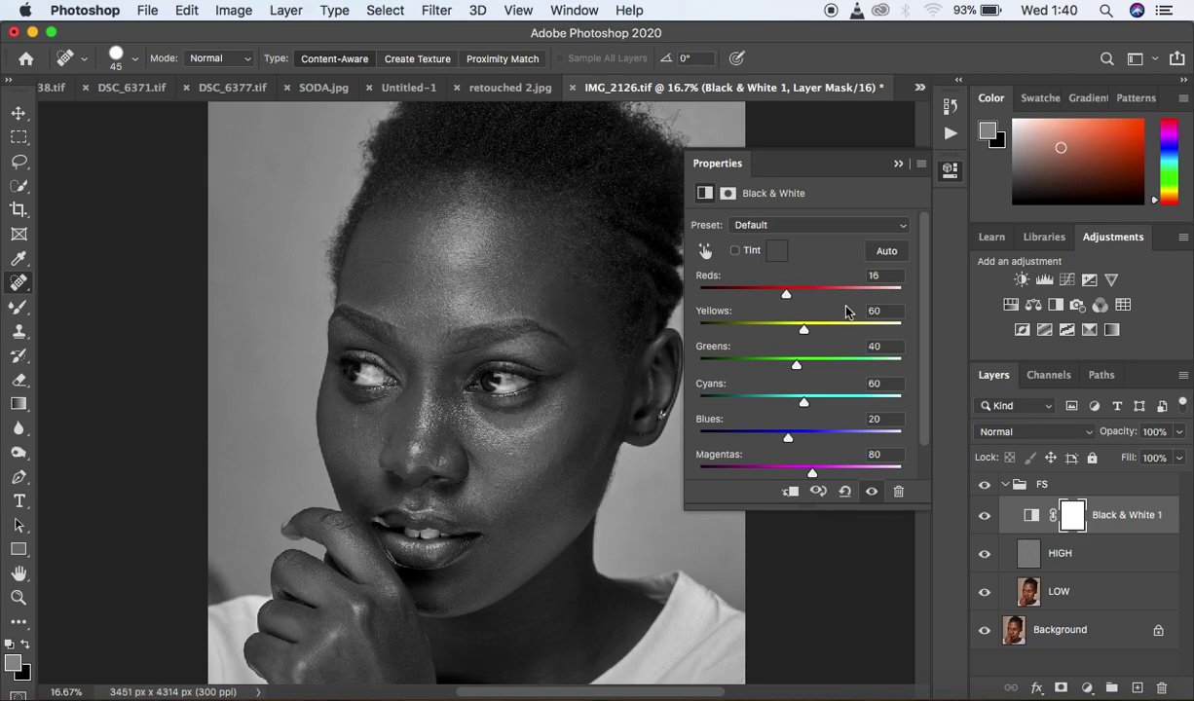
drag(787, 297, 786, 296)
double_click(863, 164)
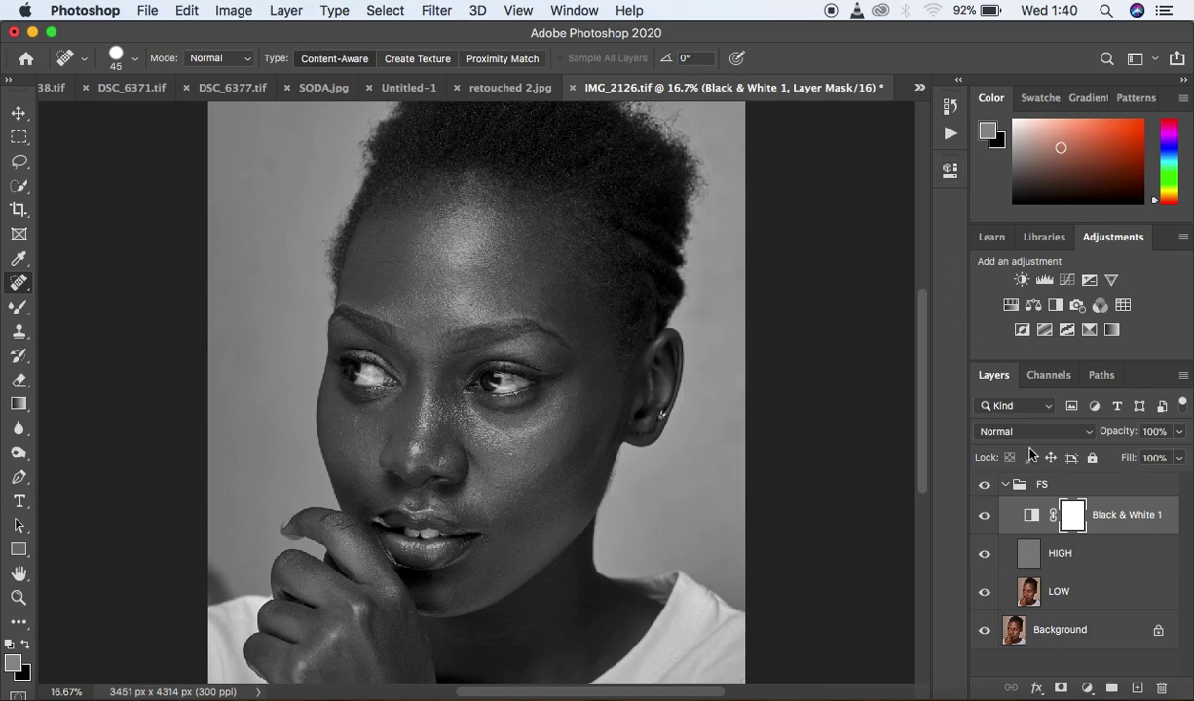
- Make the LOW layer active and choose the Mixer Brush tool for blending the skin tones
click(1105, 601)
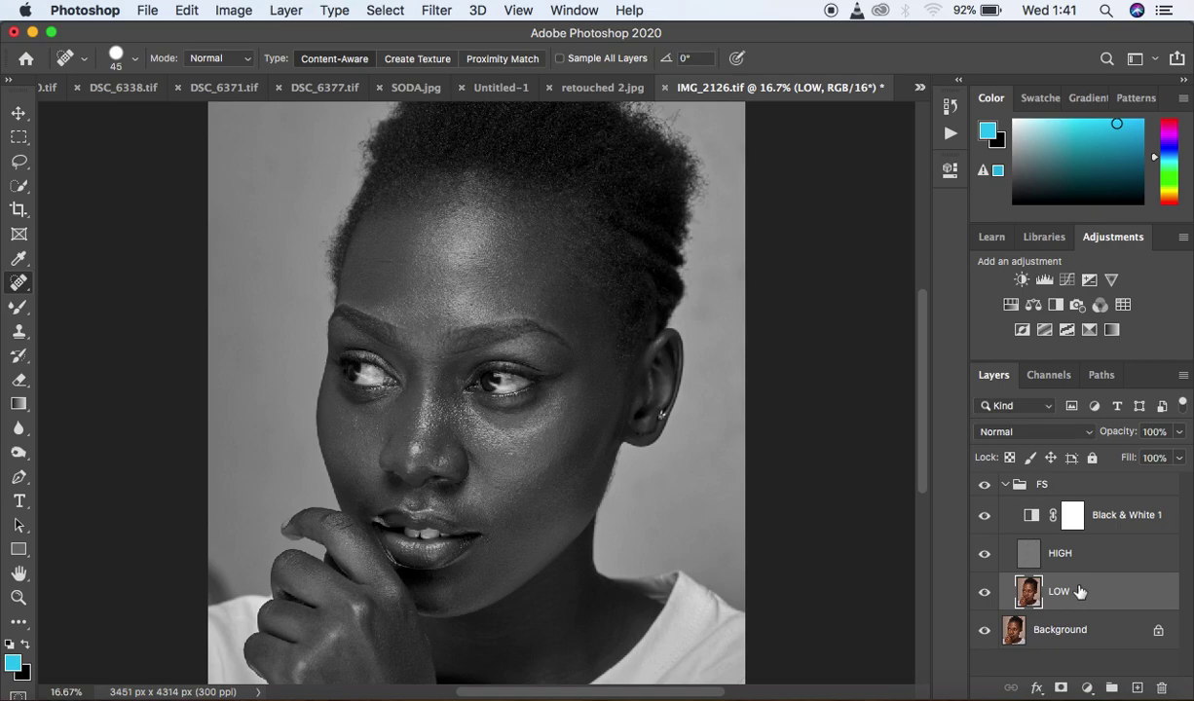
click(22, 310)
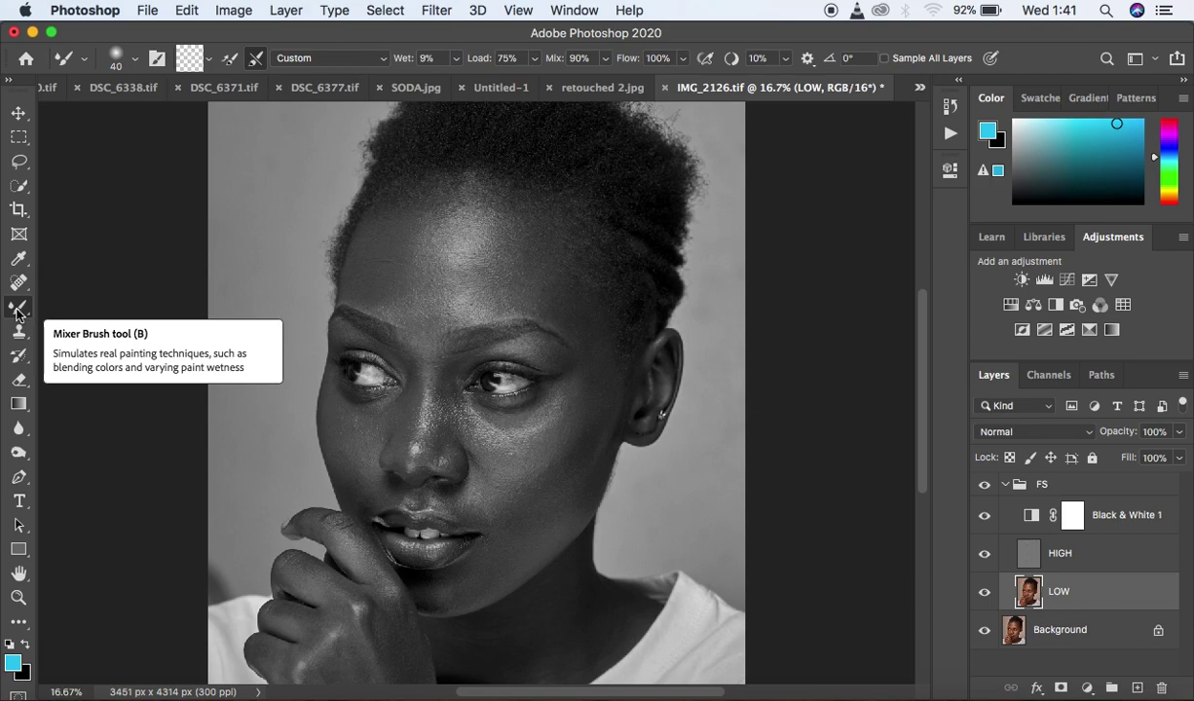
right_click(17, 313)
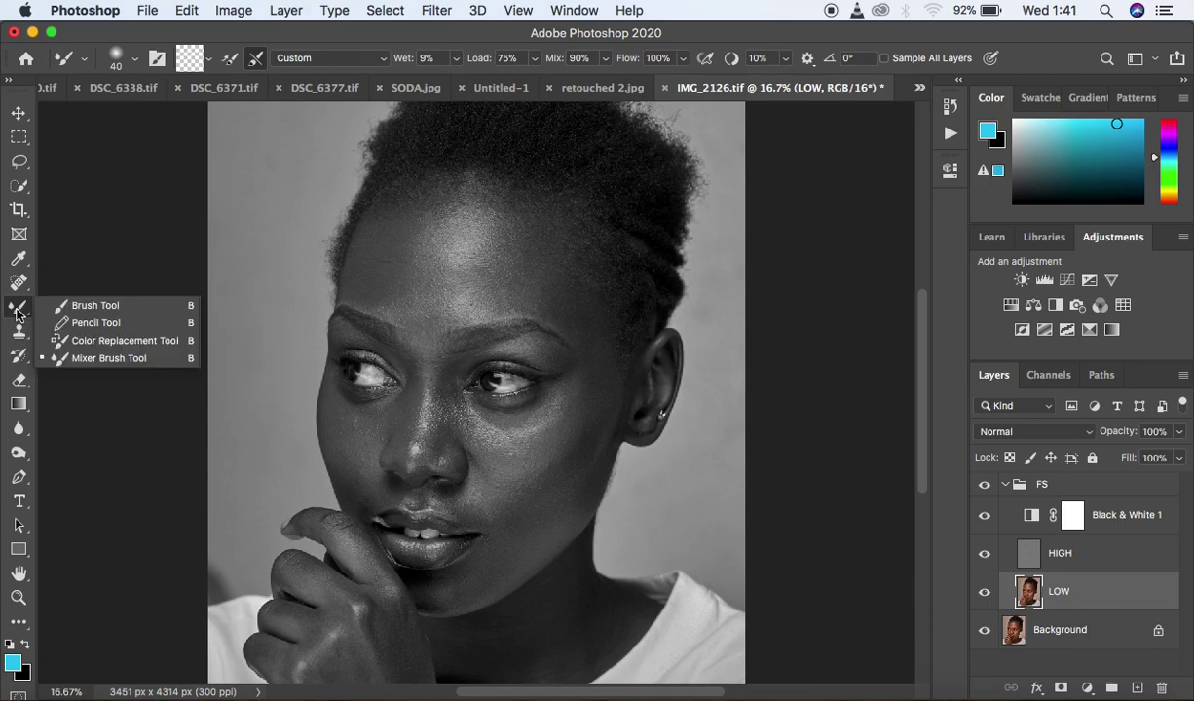
click(86, 365)
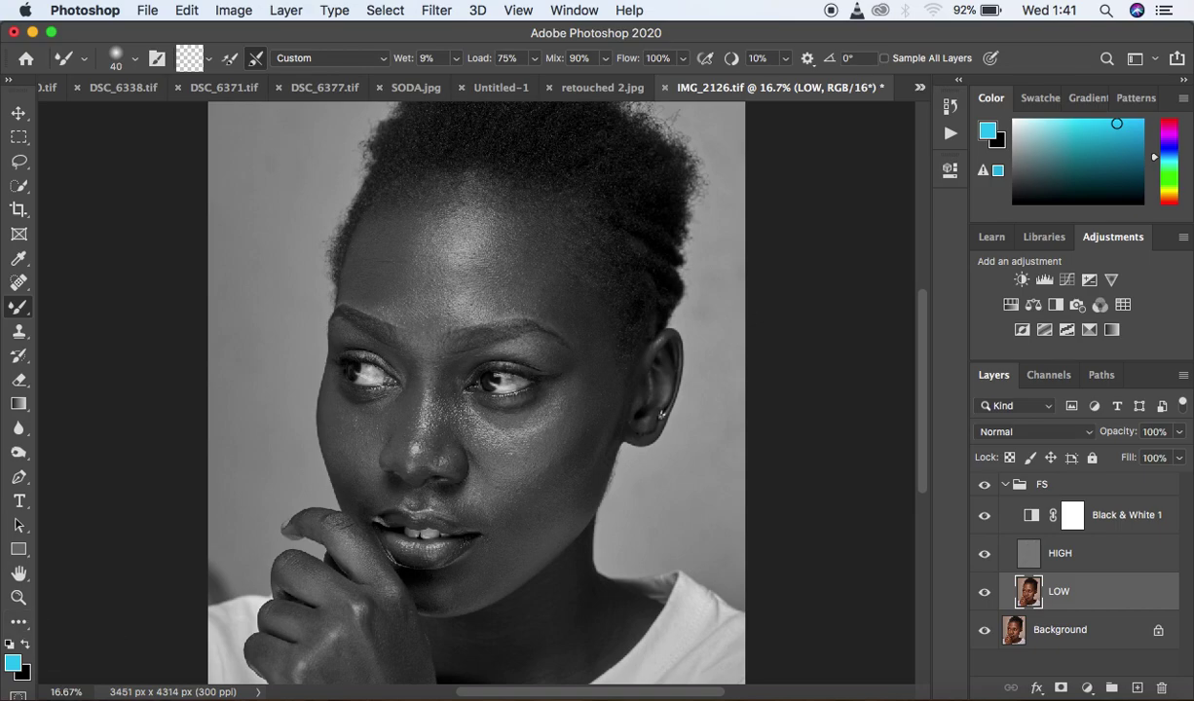
- Review the Mixer Brush's load and cleaning options, and its tip size and hardness settings
click(208, 58)
click(212, 92)
click(249, 60)
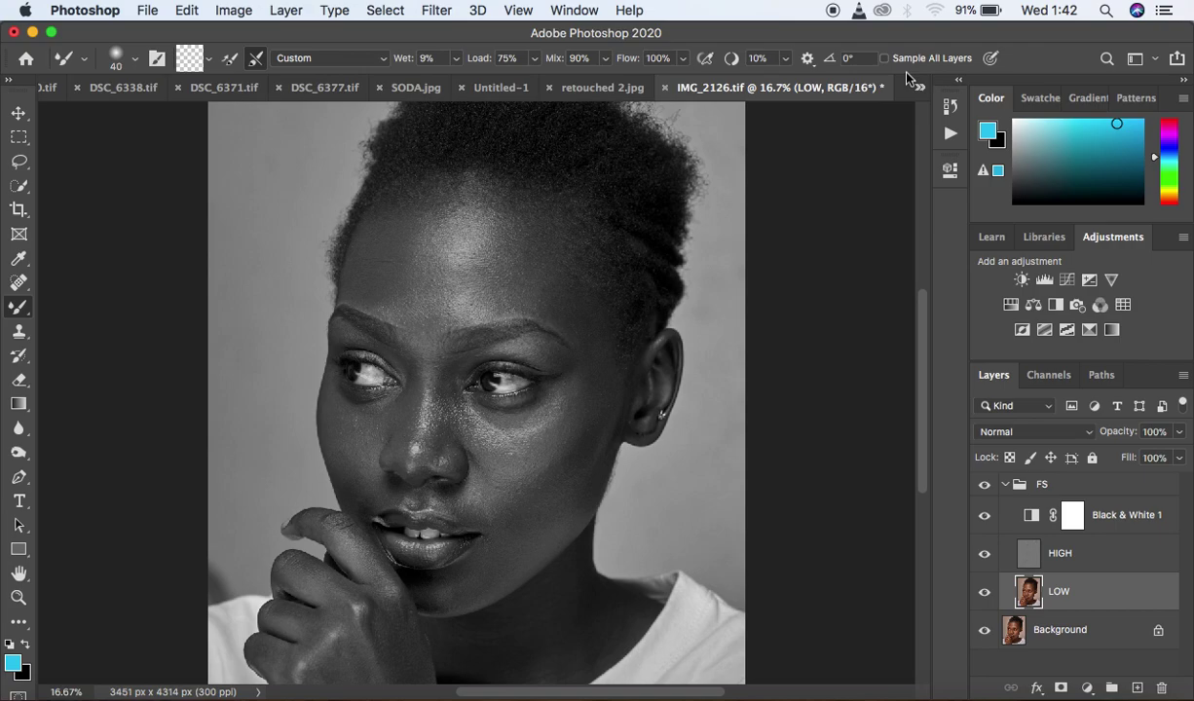
click(136, 64)
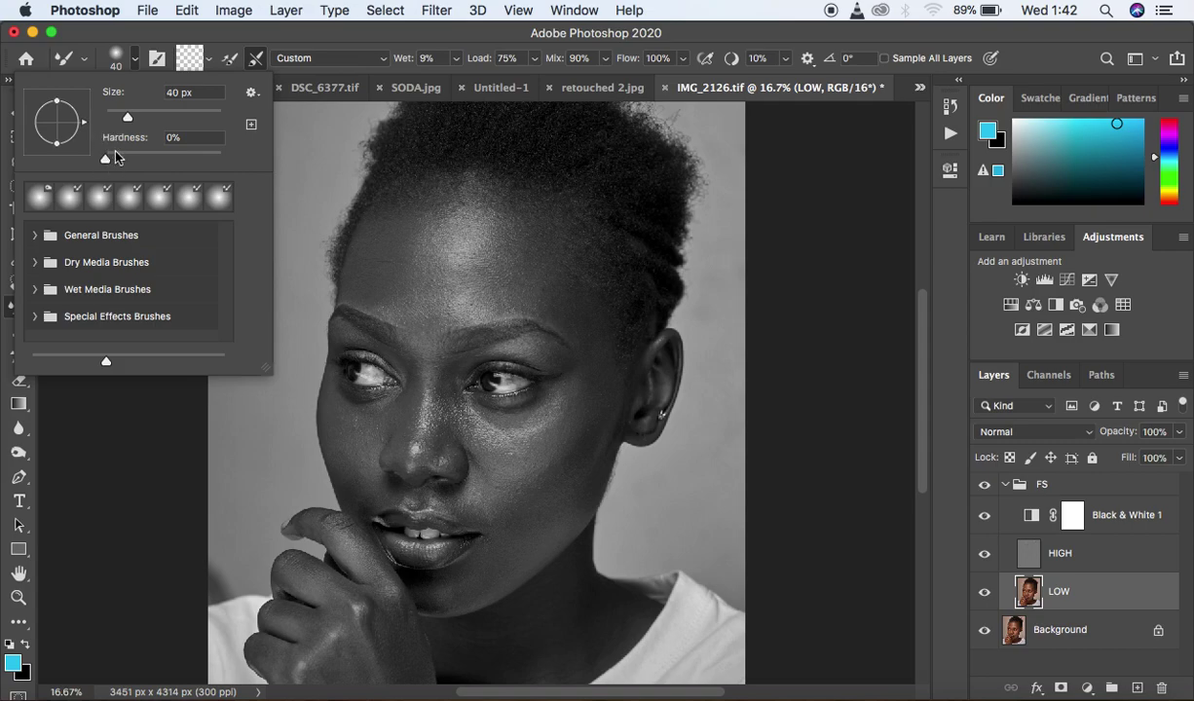
click(136, 62)
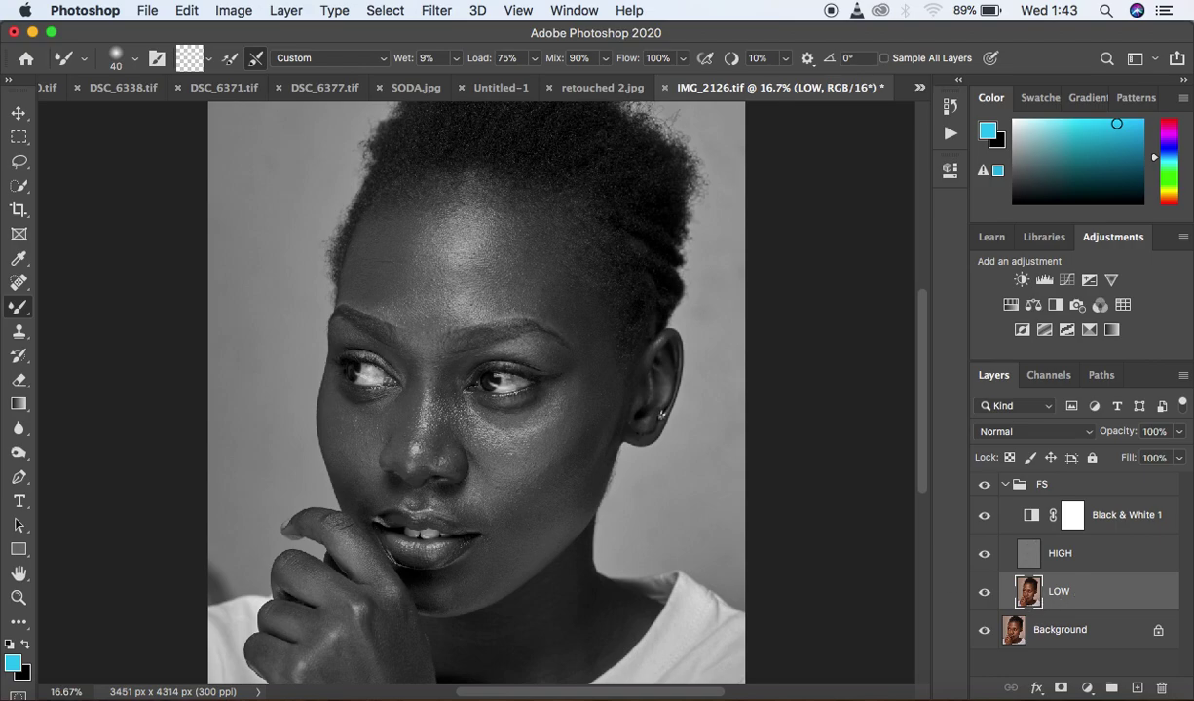
- Enlarge the Mixer Brush to about 400 px and blend the uneven tones across the forehead on the LOW layer
key(bracketright)
key(bracketright)
key(bracketright)
key(bracketright)
key(bracketright)
key(bracketright)
key(bracketright)
key(bracketright)
key(bracketright)
key(bracketright)
key(bracketleft)
key(bracketright)
key(bracketright)
key(bracketright)
key(bracketright)
key(bracketright)
key(bracketright)
key(bracketright)
key(bracketleft)
key(bracketleft)
key(bracketleft)
key(bracketleft)
key(bracketleft)
key(bracketright)
key(bracketright)
key(bracketright)
key(bracketright)
key(bracketright)
key(bracketleft)
key(bracketleft)
key(bracketleft)
key(bracketright)
key(bracketright)
key(bracketright)
key(bracketleft)
key(bracketleft)
key(bracketleft)
key(bracketleft)
key(bracketright)
key(bracketright)
key(bracketright)
mouse_move(506, 239)
mouse_down()
mouse_move(443, 231)
mouse_move(506, 239)
mouse_move(570, 270)
mouse_move(489, 240)
mouse_move(531, 258)
mouse_move(445, 244)
mouse_up()
key(bracketleft)
key(bracketleft)
key(bracketleft)
key(bracketright)
mouse_move(383, 231)
mouse_down()
mouse_move(374, 277)
mouse_move(384, 236)
mouse_move(384, 293)
mouse_move(383, 232)
mouse_move(397, 298)
mouse_move(389, 224)
mouse_move(375, 270)
mouse_move(383, 282)
mouse_move(385, 228)
mouse_up()
mouse_move(532, 246)
mouse_down()
mouse_move(527, 283)
mouse_move(523, 234)
mouse_up()
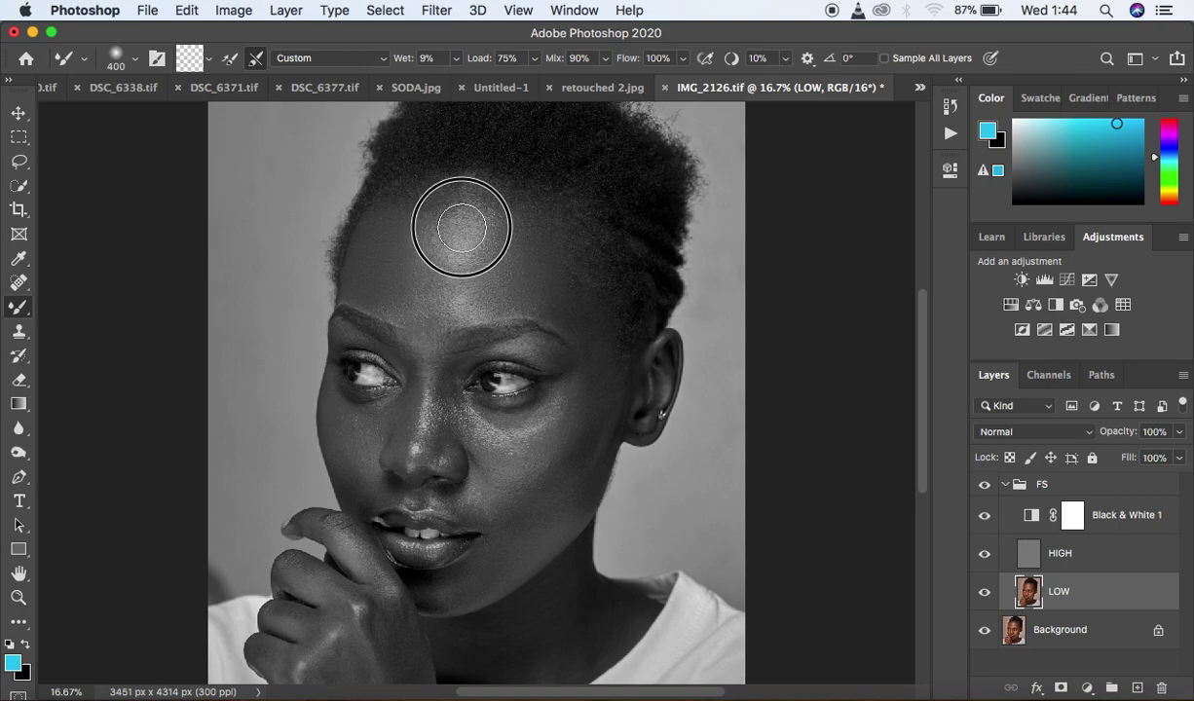
mouse_move(459, 262)
mouse_down()
mouse_move(459, 236)
mouse_move(473, 239)
mouse_move(427, 221)
mouse_move(429, 269)
mouse_up()
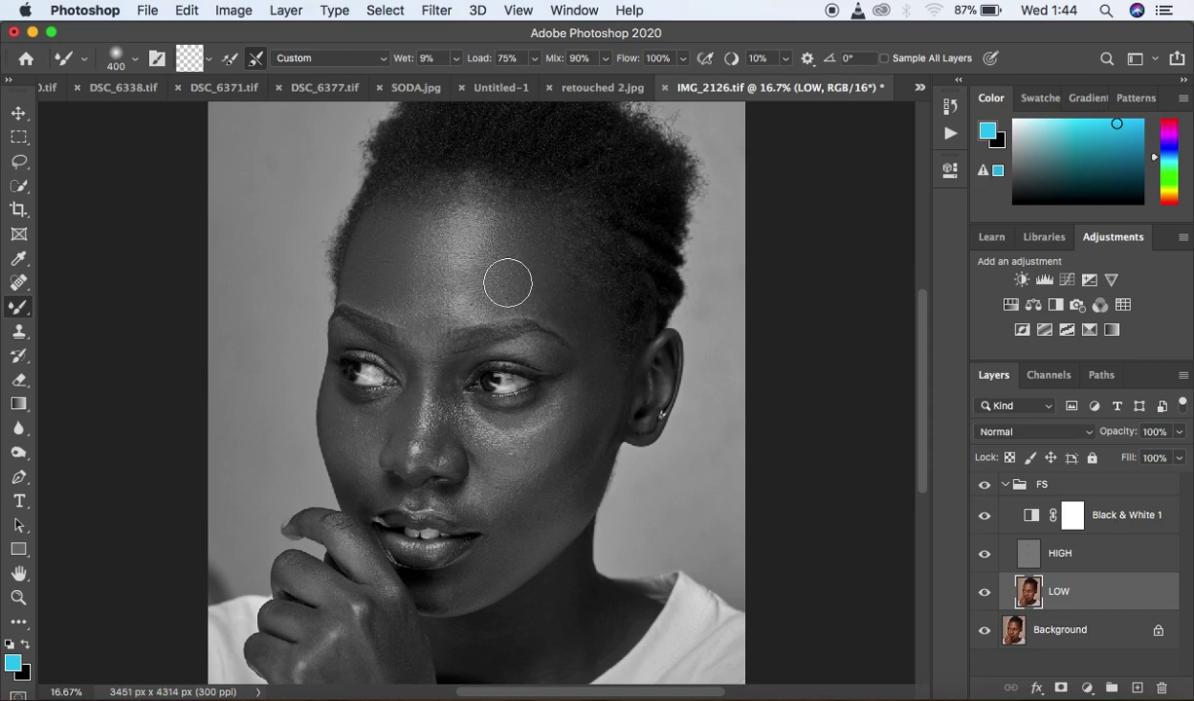
- Blend the lower forehead above the eyebrows with the Mixer Brush, starting with a 300 px tip
key(bracketleft)
key(bracketleft)
key(bracketleft)
mouse_move(505, 291)
mouse_down()
mouse_move(452, 312)
mouse_move(410, 285)
mouse_move(428, 311)
mouse_move(397, 306)
mouse_move(441, 315)
mouse_move(427, 310)
mouse_move(425, 279)
mouse_up()
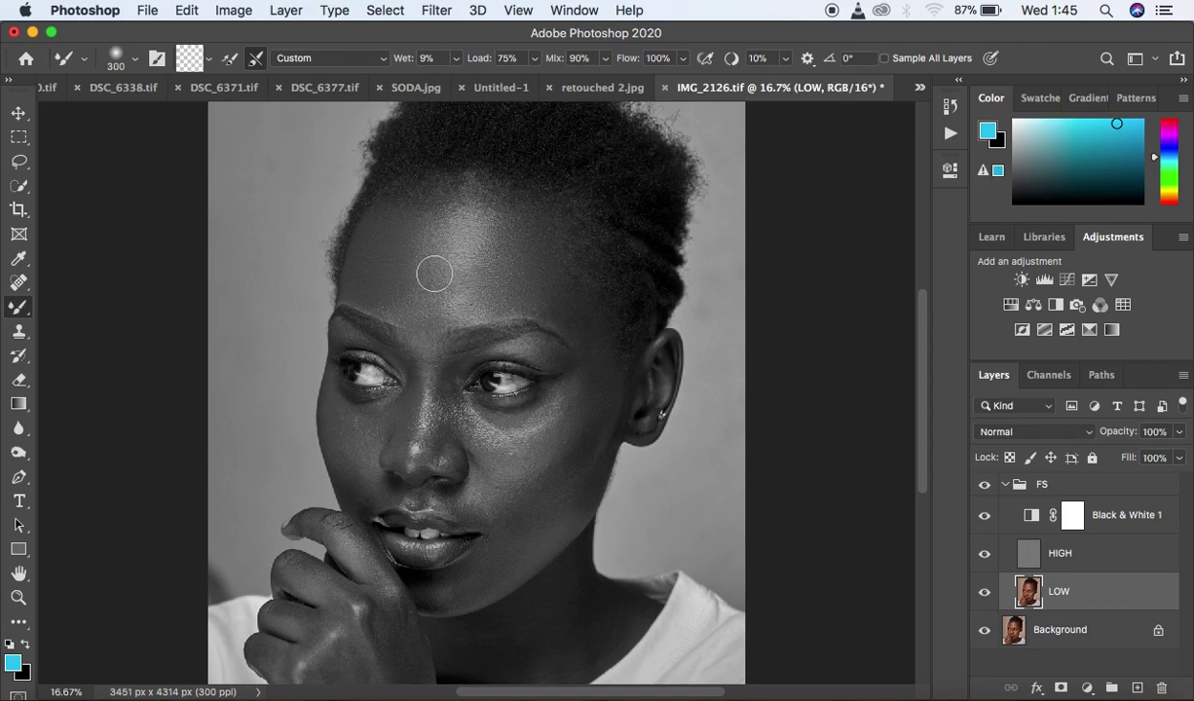
key(bracketright)
key(bracketright)
mouse_move(413, 293)
mouse_down()
mouse_move(427, 235)
mouse_move(428, 246)
mouse_up()
- Smooth the temple beside the outer eyebrow end near the ear with a 200 px Mixer Brush
key(bracketleft)
key(bracketleft)
mouse_move(582, 341)
mouse_down()
mouse_move(568, 308)
mouse_move(575, 325)
mouse_move(575, 315)
mouse_move(591, 351)
mouse_move(549, 304)
mouse_move(534, 304)
mouse_move(549, 309)
mouse_move(551, 280)
mouse_move(543, 299)
mouse_move(590, 320)
mouse_move(594, 344)
mouse_up()
- Examine the skin texture and shadows around the eye and nose up close
key(super+plus)
key(super+plus)
key(super+plus)
key(super+plus)
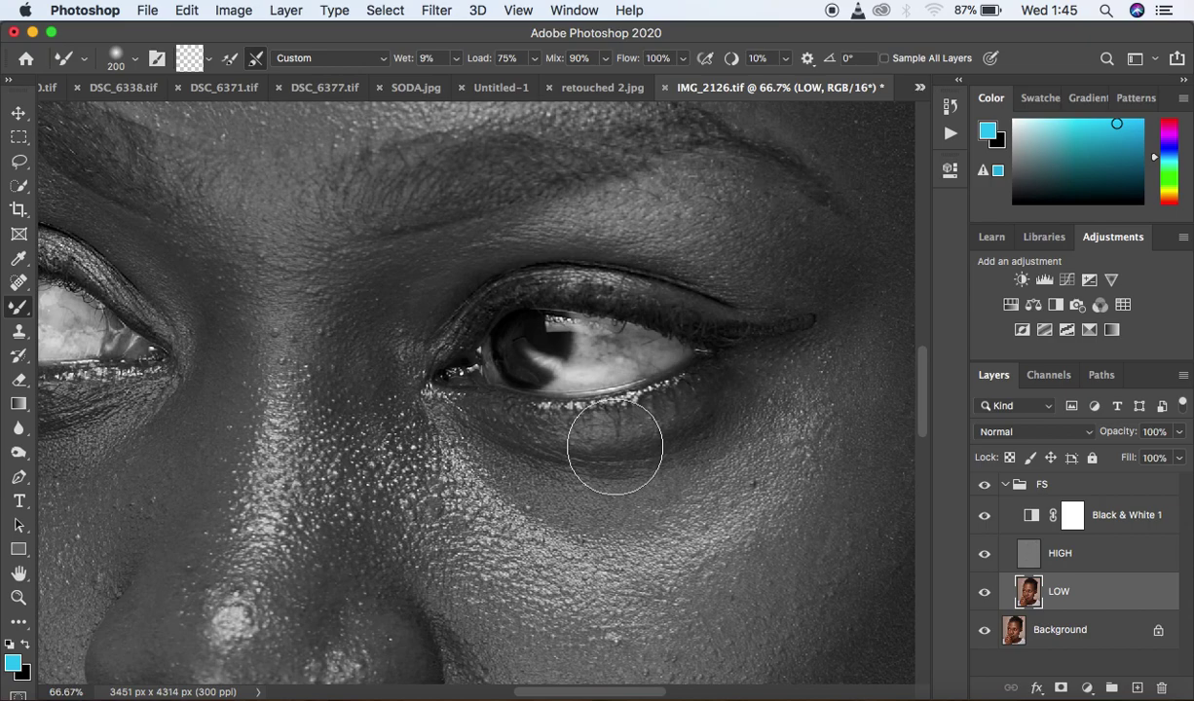
key(super+minus)
key(super+minus)
key(super+minus)
key(super+minus)
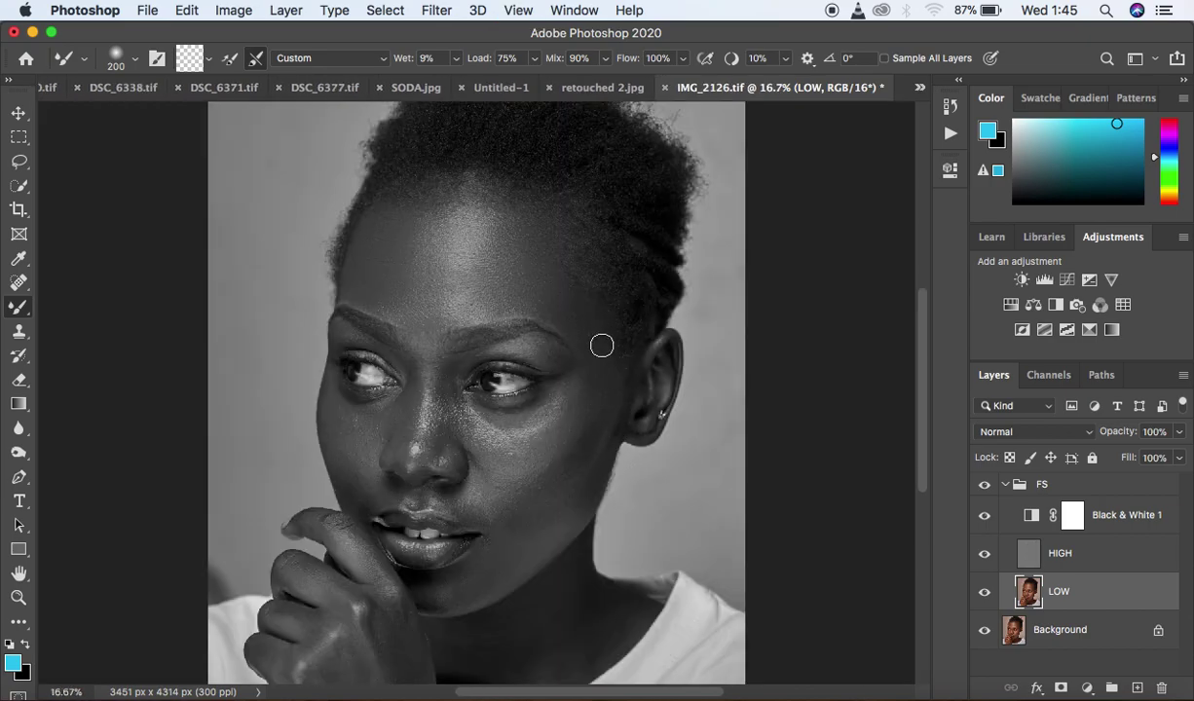
- Blend the upper cheek and temple beside the eye with a larger Mixer Brush, and the nose bridge with a 175 px tip
key(bracketright)
key(bracketright)
mouse_move(591, 402)
mouse_down()
mouse_move(599, 368)
mouse_move(578, 426)
mouse_move(599, 398)
mouse_move(589, 323)
mouse_move(592, 347)
mouse_up()
key(super+minus)
key(super+plus)
mouse_move(596, 338)
mouse_down()
mouse_move(600, 408)
mouse_move(596, 388)
mouse_move(557, 441)
mouse_move(557, 464)
mouse_move(595, 407)
mouse_move(577, 459)
mouse_move(601, 409)
mouse_move(568, 461)
mouse_move(589, 435)
mouse_move(576, 450)
mouse_move(601, 377)
mouse_move(580, 315)
mouse_move(594, 355)
mouse_move(546, 355)
mouse_up()
key(bracketleft)
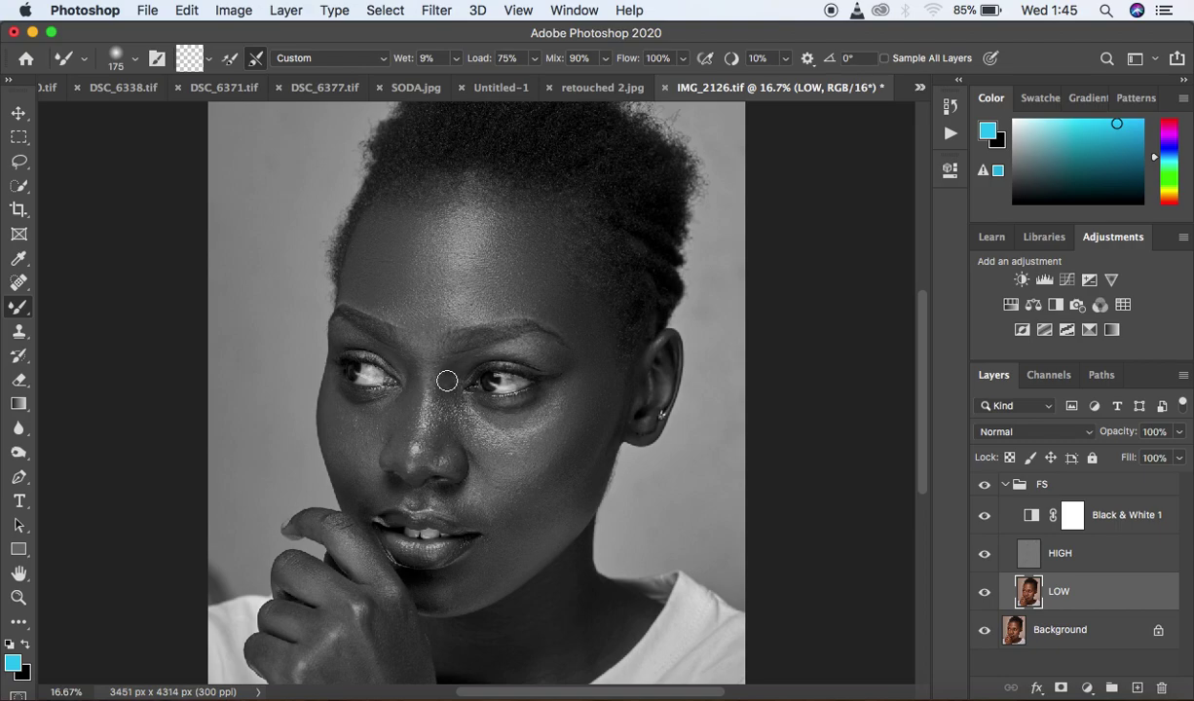
mouse_move(447, 380)
mouse_down()
mouse_move(434, 461)
mouse_move(440, 387)
mouse_move(437, 423)
mouse_move(421, 410)
mouse_up()
- Hide the Black & White adjustment layer and toggle the FS group's visibility repeatedly to compare the portrait before and after retouching
click(984, 516)
click(984, 485)
click(984, 485)
click(984, 485)
click(984, 485)
click(984, 485)
click(984, 484)
click(984, 484)
click(984, 485)
click(984, 484)
click(984, 485)
click(985, 485)
click(984, 485)
click(985, 485)
click(984, 485)
click(984, 484)
click(984, 485)
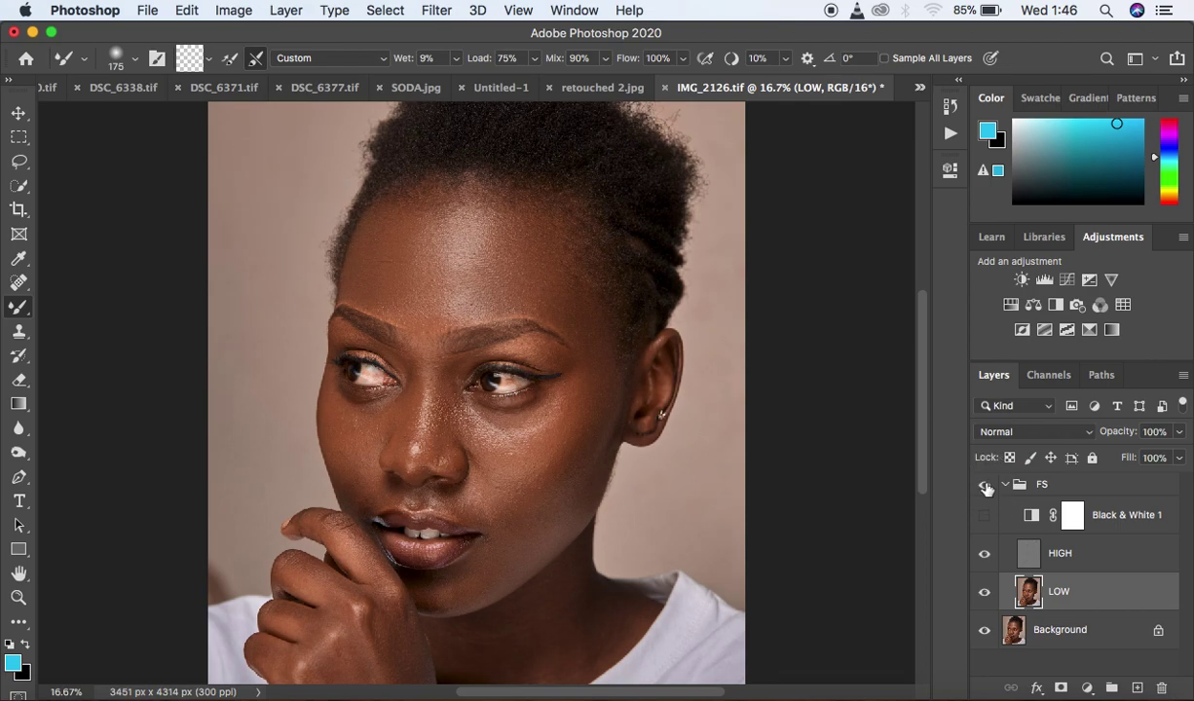